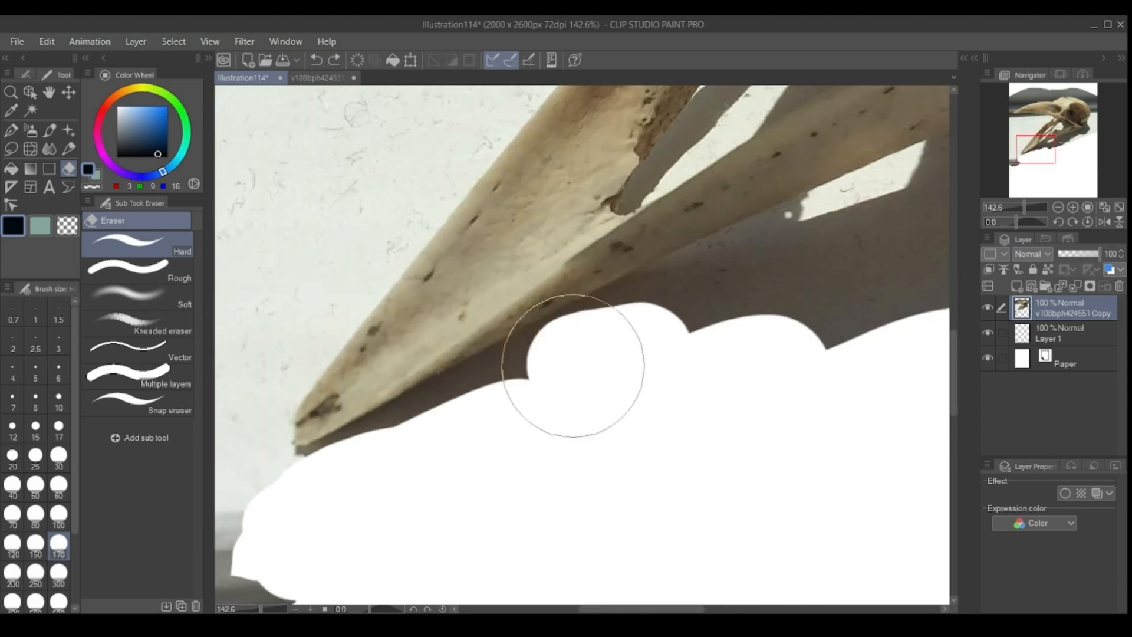
Erase the shadow beneath the lower jaw and the background around the back of the skull with the hard eraser.
left_click_drag(261, 611, 252, 611)
left_click_drag(508, 349, 631, 302)
left_click_drag(705, 274, 625, 291)
left_click_drag(625, 291, 825, 224)
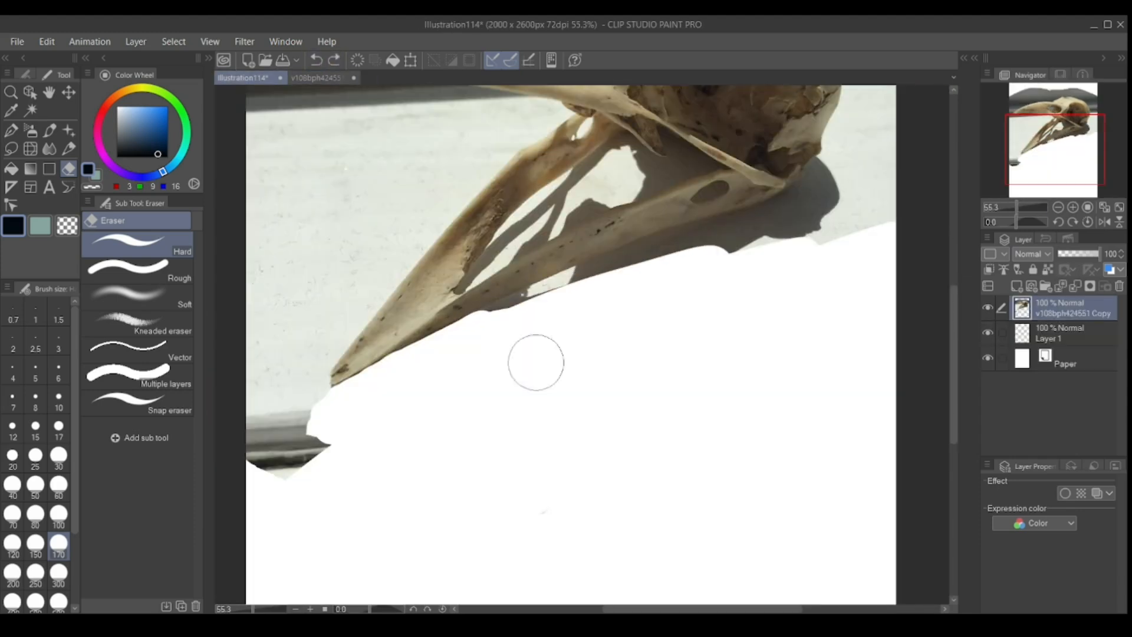
mouse_move(536, 359)
left_mouse_down()
mouse_move(551, 290)
mouse_move(825, 236)
mouse_move(576, 126)
mouse_move(820, 264)
mouse_move(755, 185)
left_mouse_up()
Erase the grey background above the upper beak and the top of the skull.
scroll(759, 357, "up", 2)
scroll(826, 254, "up", 2)
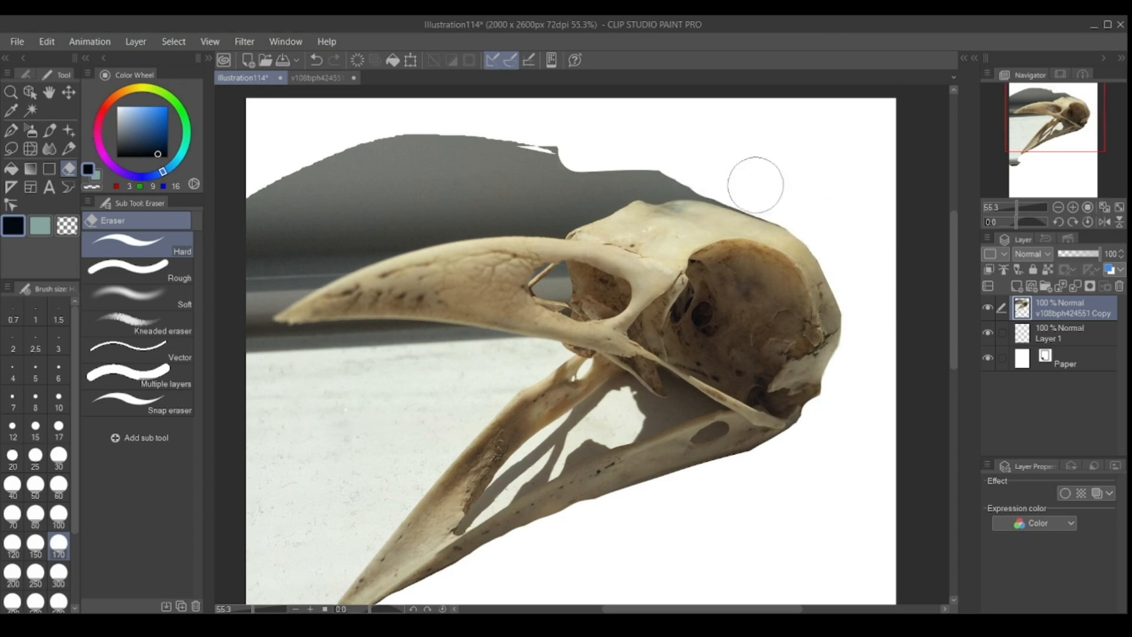
mouse_move(625, 131)
left_mouse_down()
mouse_move(366, 192)
mouse_move(383, 224)
mouse_move(240, 320)
mouse_move(515, 177)
mouse_move(645, 180)
left_mouse_up()
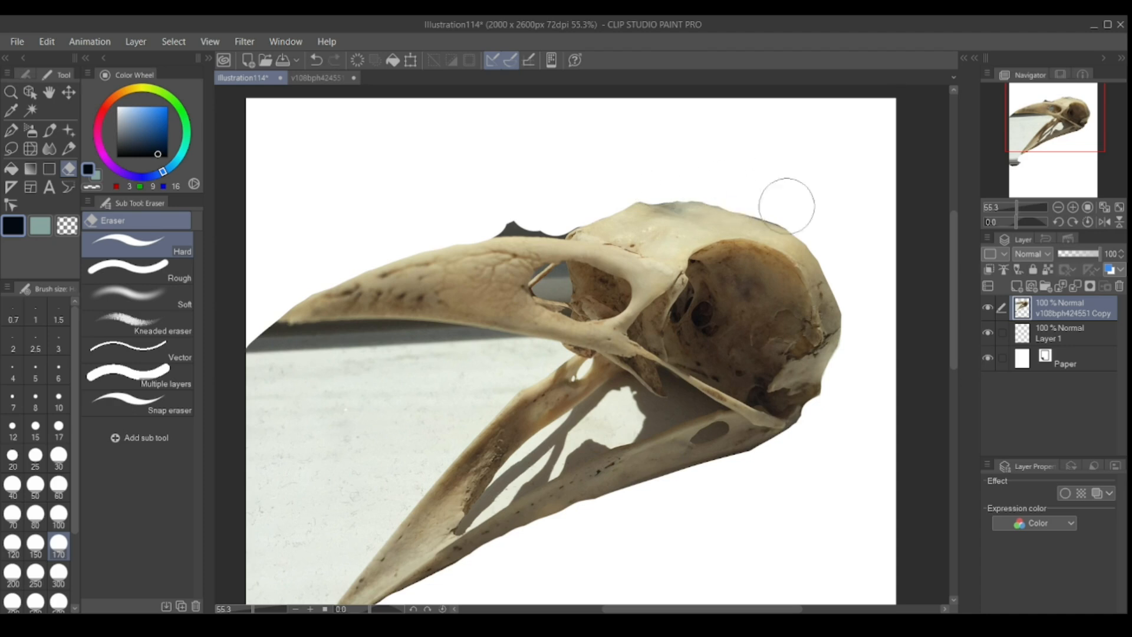
Undo the last eraser stroke and clean up the skull's outer edge with the hard eraser at size 30.
key("ctrl+z")
key("bracketleft")
key("bracketleft")
key("bracketleft")
key("bracketleft")
key("bracketleft")
key("bracketleft")
key("bracketleft")
key("bracketleft")
key("bracketleft")
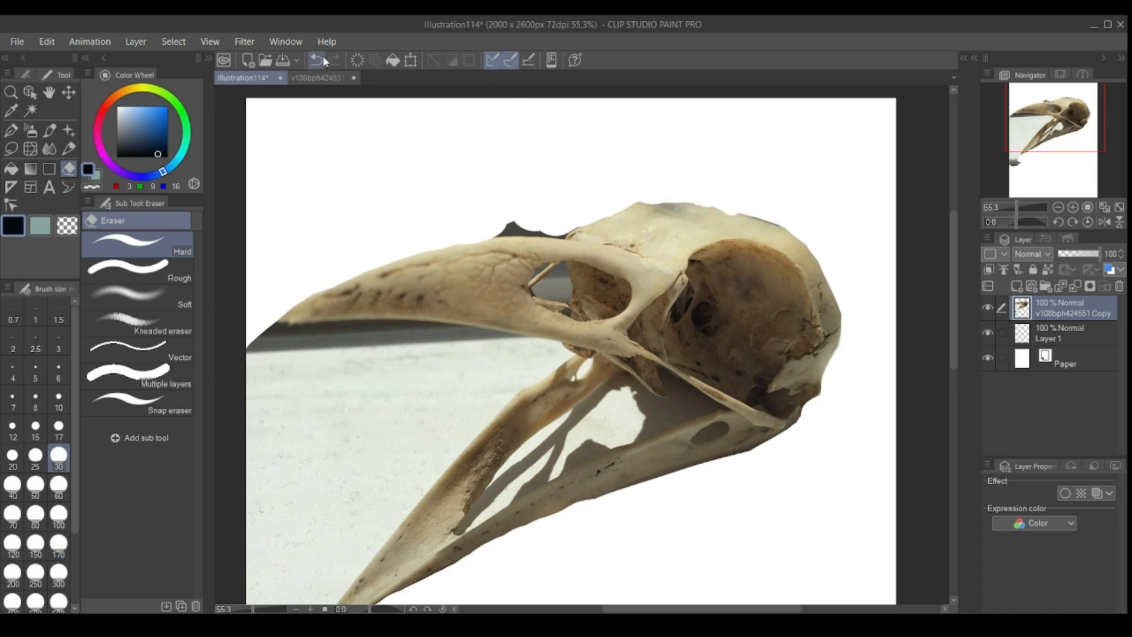
scroll(790, 381, "down", 1)
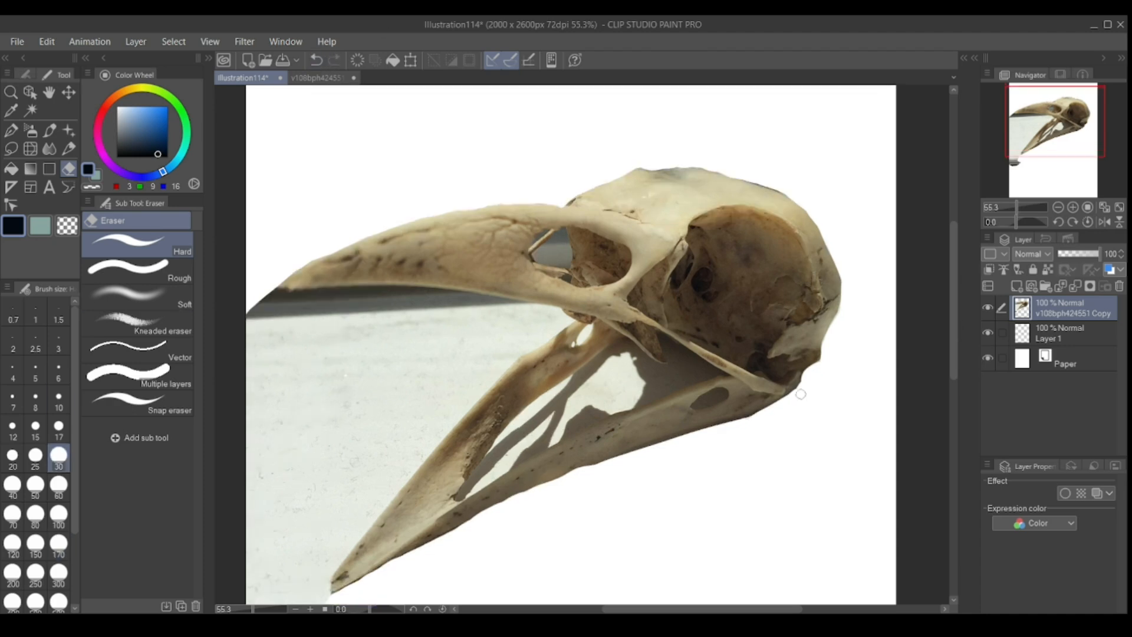
scroll(613, 525, "up", 7)
left_click_drag(527, 345, 684, 300)
Erase the white sill background between the upper beak and the outer side of the lower jaw at eraser size 100.
scroll(684, 307, "right", 2)
scroll(590, 354, "down", 8)
key("bracketright")
key("bracketright")
key("bracketright")
key("bracketright")
key("bracketright")
key("bracketright")
mouse_move(383, 487)
left_mouse_down()
mouse_move(360, 470)
mouse_move(398, 248)
mouse_move(534, 301)
left_mouse_up()
scroll(588, 248, "up", 6)
scroll(531, 248, "left", 3)
mouse_move(307, 236)
left_mouse_down()
mouse_move(461, 218)
mouse_move(432, 217)
mouse_move(586, 374)
left_mouse_up()
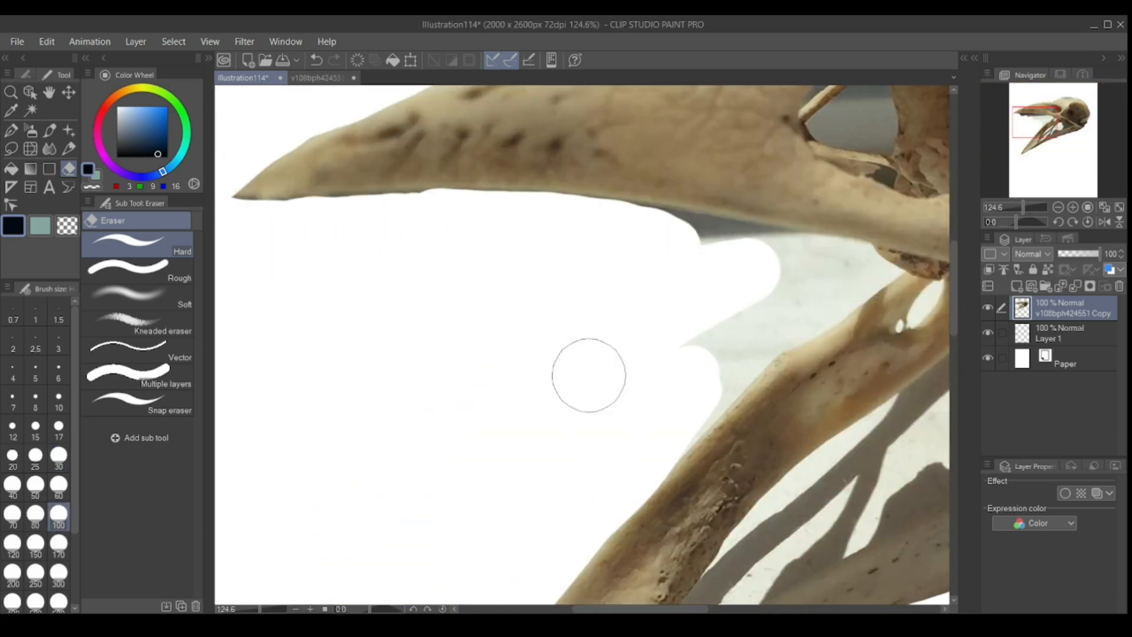
Erase along the underside of the upper beak with a smaller hard eraser and undo the last stroke.
key("bracketleft")
key("bracketleft")
key("bracketleft")
key("bracketleft")
key("bracketleft")
key("bracketleft")
scroll(531, 294, "right", 3)
mouse_move(387, 278)
left_mouse_down()
mouse_move(586, 334)
mouse_move(603, 294)
mouse_move(682, 210)
mouse_move(463, 386)
mouse_move(446, 431)
mouse_move(411, 467)
mouse_move(610, 347)
mouse_move(804, 267)
left_mouse_up()
left_click(317, 60)
Erase the background and shadow showing between the two bones of the lower jaw.
scroll(280, 551, "down", 6)
Erase the remaining background inside the skull's openings and close the original photo document.
scroll(582, 344, "down", 2)
scroll(582, 345, "up", 6)
left_click_drag(711, 610, 755, 611)
left_click_drag(954, 327, 954, 309)
mouse_move(721, 334)
left_mouse_down()
mouse_move(702, 357)
mouse_move(755, 339)
left_mouse_up()
left_click_drag(955, 338, 954, 326)
left_click_drag(466, 409, 767, 345)
mouse_move(526, 351)
left_mouse_down()
mouse_move(539, 293)
mouse_move(642, 320)
mouse_move(650, 285)
mouse_move(742, 330)
left_mouse_up()
left_click_drag(259, 610, 248, 609)
left_click_drag(954, 312, 955, 271)
left_click_drag(248, 610, 263, 610)
left_click_drag(731, 610, 714, 610)
mouse_move(414, 233)
left_mouse_down()
mouse_move(463, 337)
mouse_move(355, 262)
mouse_move(390, 221)
left_mouse_up()
left_click_drag(263, 610, 251, 610)
left_click_drag(954, 281, 954, 309)
scroll(601, 312, "down", 3)
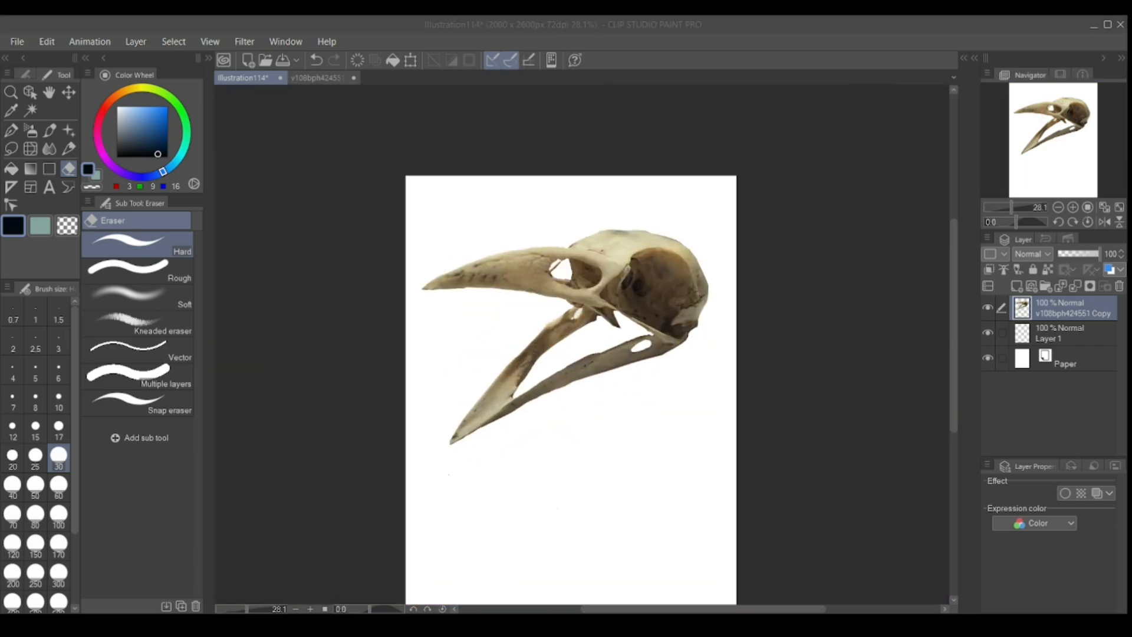
left_click(317, 78)
left_click(369, 78)
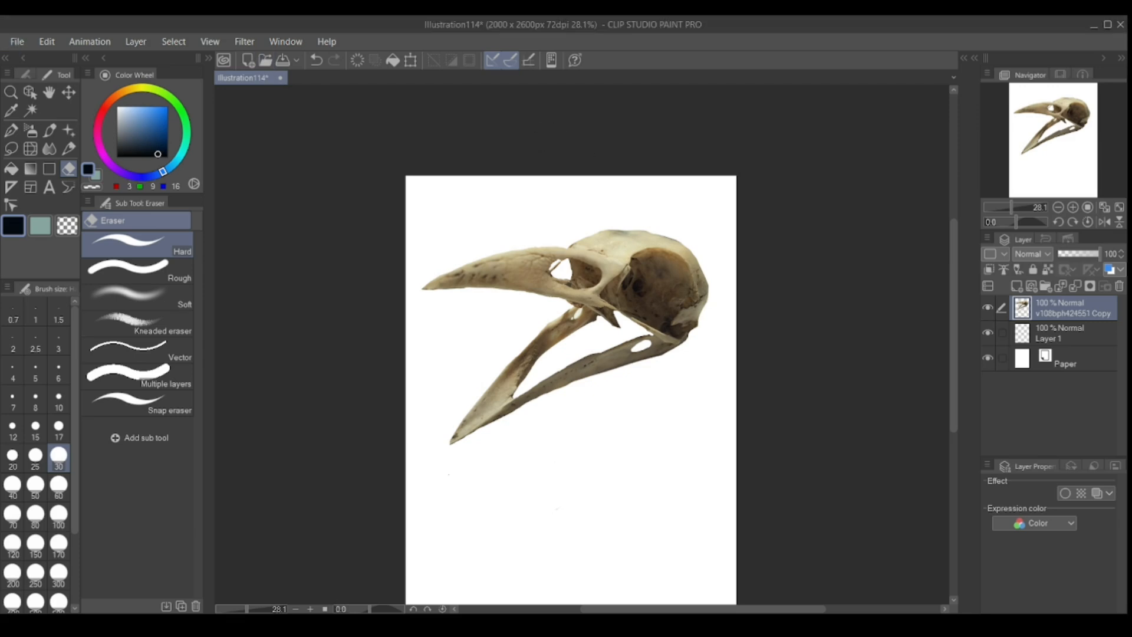
Paste the closed-beak skull photo as a new layer and scale, rotate and position it across the upper canvas.
key("ctrl+v")
key("ctrl+t")
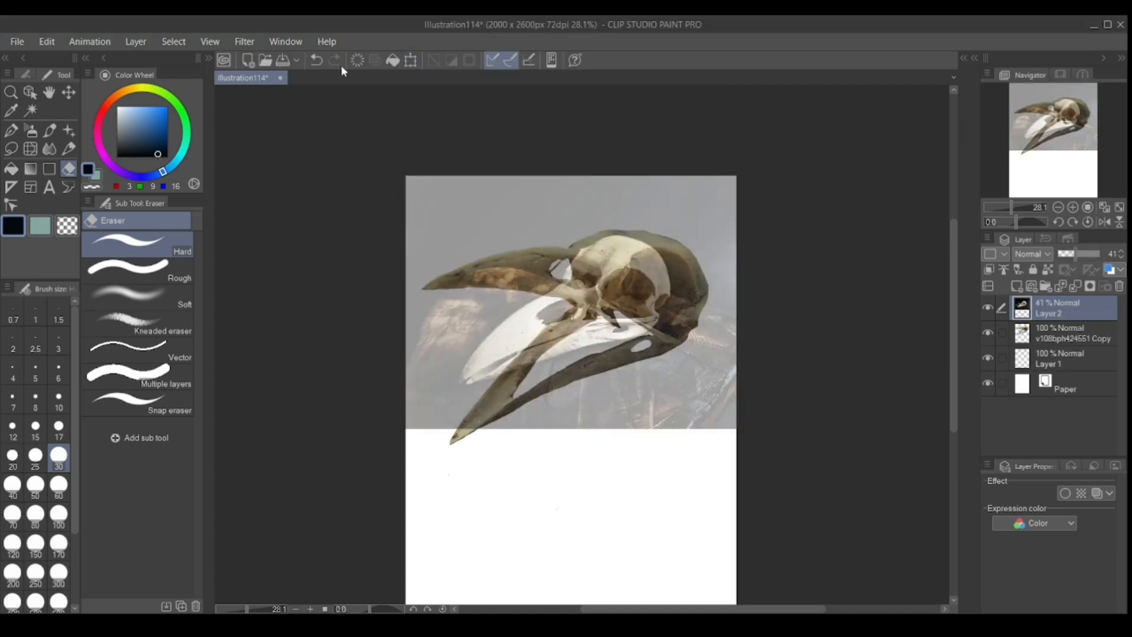
left_click(411, 60)
left_click_drag(757, 428, 835, 486)
left_click_drag(766, 425, 722, 381)
left_click_drag(791, 442, 829, 470)
left_click_drag(766, 374, 760, 389)
left_click_drag(824, 485, 816, 479)
left_click_drag(654, 145, 661, 149)
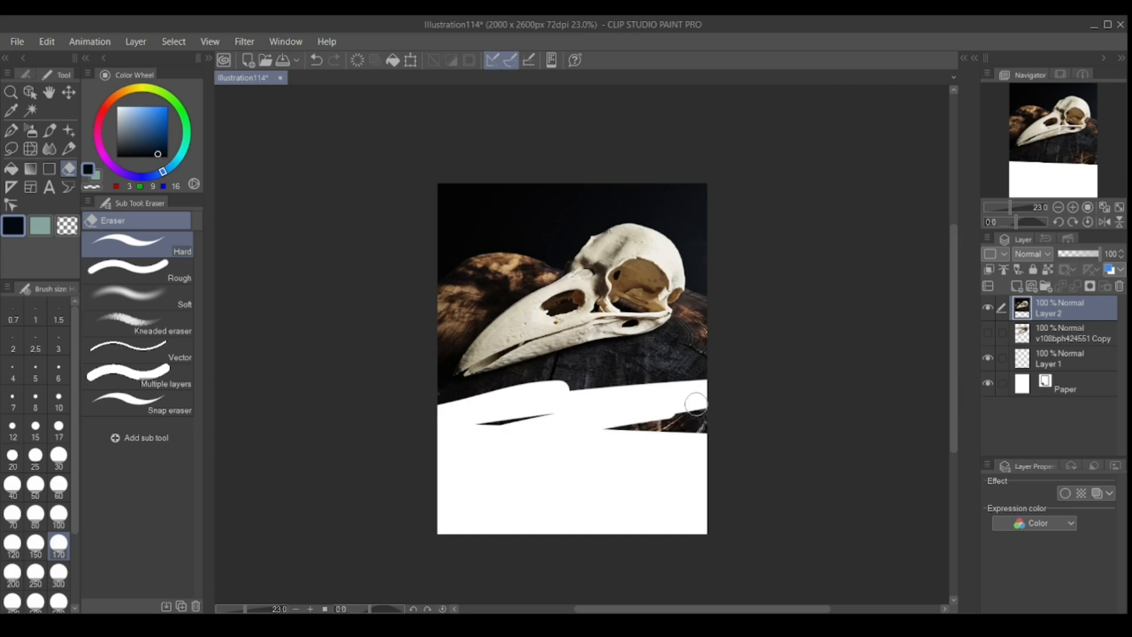
Erase the dark wooden background around the pasted closed-beak skull with the hard eraser at size 170.
scroll(466, 424, "up", 3)
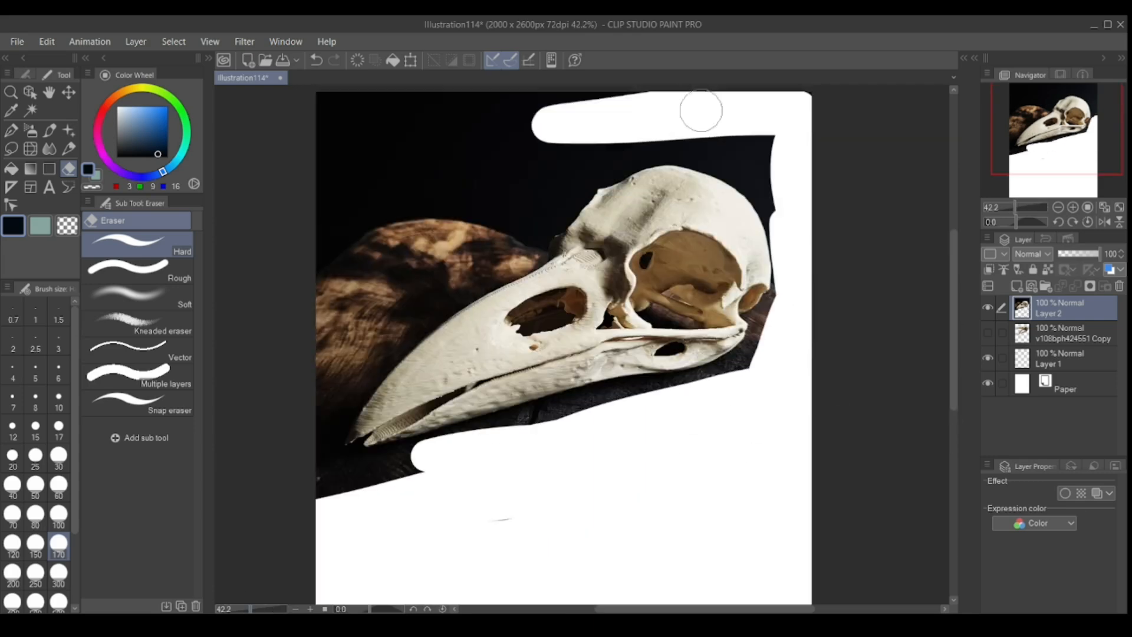
mouse_move(697, 111)
left_mouse_down()
mouse_move(271, 259)
mouse_move(282, 450)
mouse_move(380, 343)
mouse_move(610, 397)
mouse_move(550, 213)
mouse_move(542, 253)
mouse_move(555, 222)
mouse_move(610, 171)
mouse_move(671, 149)
mouse_move(751, 182)
mouse_move(773, 305)
mouse_move(760, 331)
mouse_move(647, 396)
mouse_move(542, 411)
left_mouse_up()
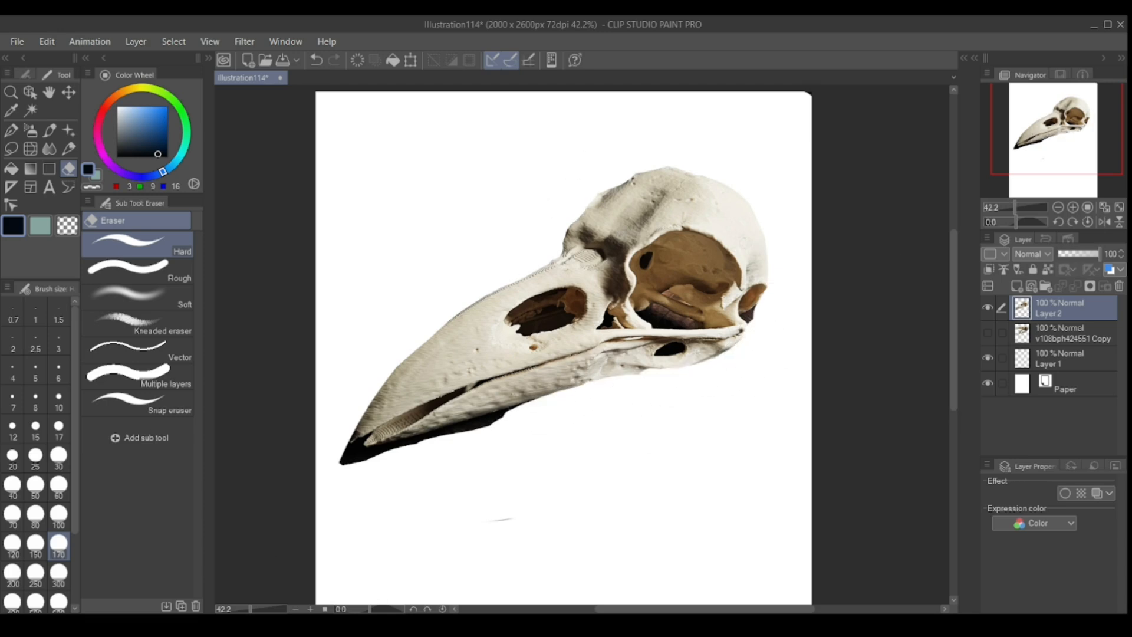
Refine the cutout edge around the back of the skull and jaw joint, reducing the hard eraser to size 17.
scroll(710, 293, "up", 8)
scroll(701, 300, "right", 4)
key("bracketleft")
key("bracketleft")
key("bracketleft")
key("bracketleft")
key("bracketleft")
key("bracketleft")
mouse_move(662, 377)
left_mouse_down()
mouse_move(697, 303)
mouse_move(636, 409)
left_mouse_up()
key("bracketleft")
key("bracketleft")
key("bracketleft")
key("bracketleft")
key("bracketleft")
key("bracketleft")
left_click_drag(596, 386, 609, 403)
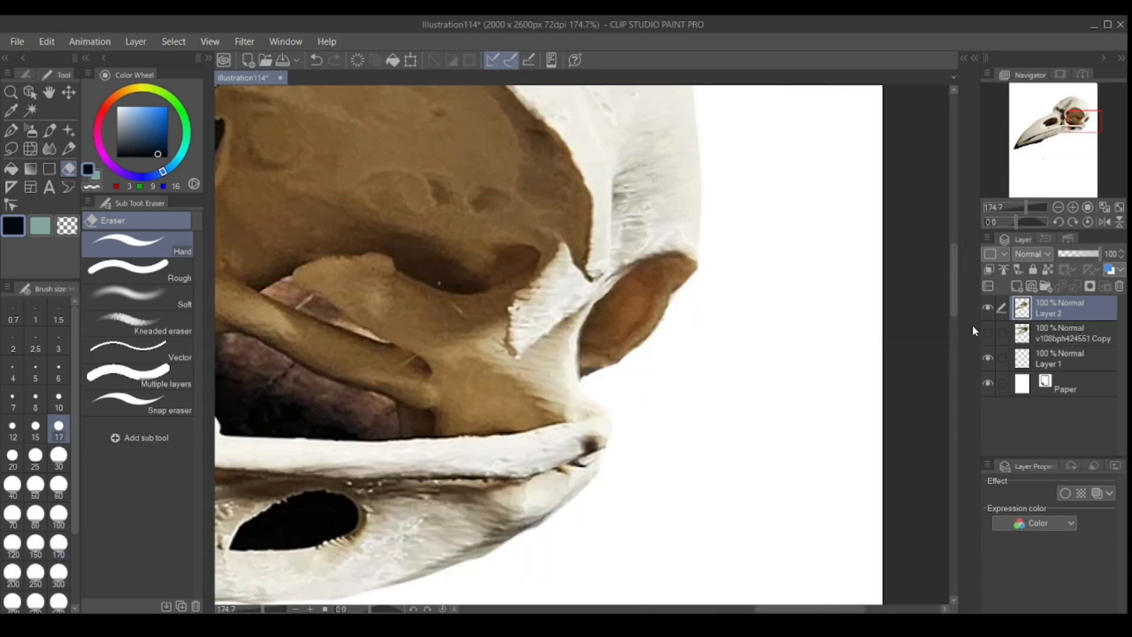
Erase the leftover dark fringe along the closed-beak skull's jaw and beak, undoing two stray strokes.
left_click_drag(283, 377, 961, 295)
left_click_drag(472, 519, 732, 194)
mouse_move(748, 402)
left_mouse_down()
mouse_move(313, 511)
mouse_move(417, 397)
mouse_move(386, 459)
mouse_move(694, 407)
left_mouse_up()
key("ctrl+z")
key("ctrl+z")
left_click_drag(336, 472, 404, 471)
mouse_move(593, 432)
left_mouse_down()
mouse_move(384, 470)
mouse_move(673, 405)
left_mouse_up()
mouse_move(778, 386)
left_mouse_down()
mouse_move(632, 407)
mouse_move(826, 354)
left_mouse_up()
left_click_drag(601, 609, 658, 609)
left_click_drag(460, 356, 736, 262)
Compare the two skull cutouts by switching their layers' visibility.
scroll(584, 467, "down", 6)
left_click(988, 308)
left_click(988, 333)
left_click(988, 307)
left_click(988, 333)
left_click(988, 333)
left_click(988, 333)
Erase the dark areas inside the eye socket and the hole in the lower jaw at eraser size 17.
scroll(885, 344, "up", 4)
left_click_drag(669, 221, 762, 275)
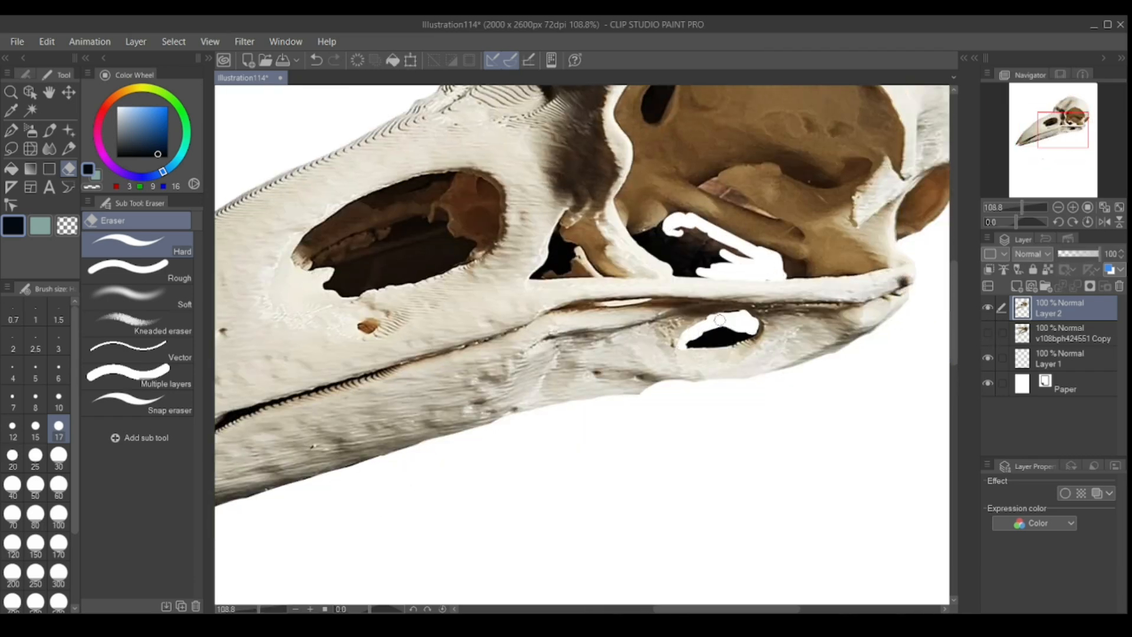
left_click_drag(673, 259, 710, 250)
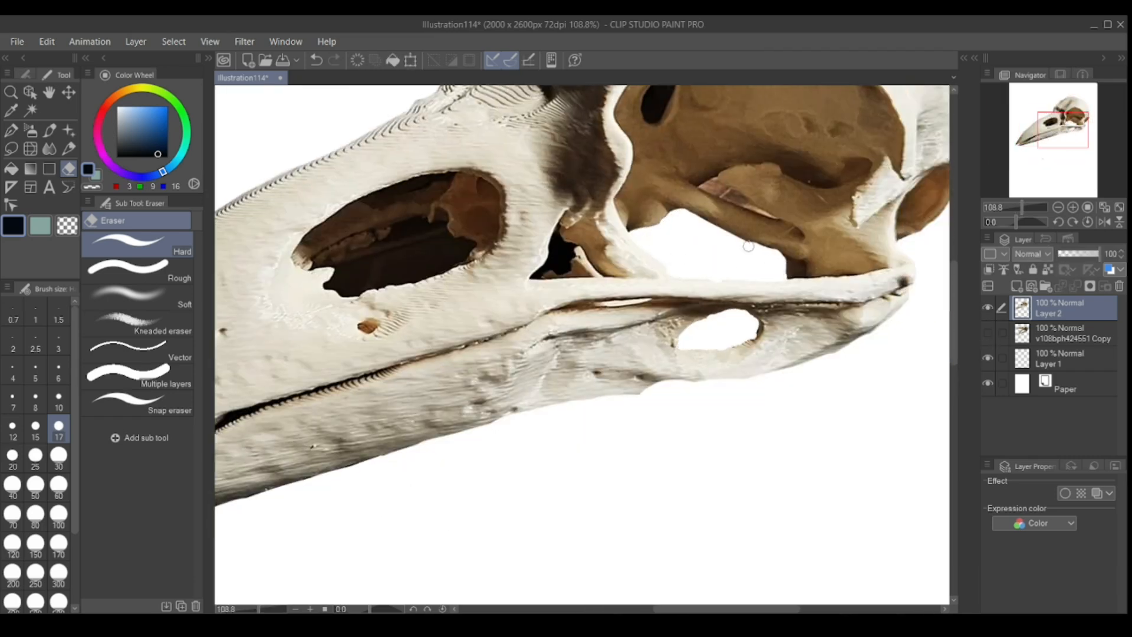
left_click_drag(954, 313, 954, 280)
left_click_drag(727, 608, 738, 608)
left_click_drag(593, 275, 596, 250)
Erase the dark interior of the nostril opening and of the small gap in front of the eye socket.
left_click_drag(737, 609, 689, 609)
left_click_drag(514, 429, 502, 444)
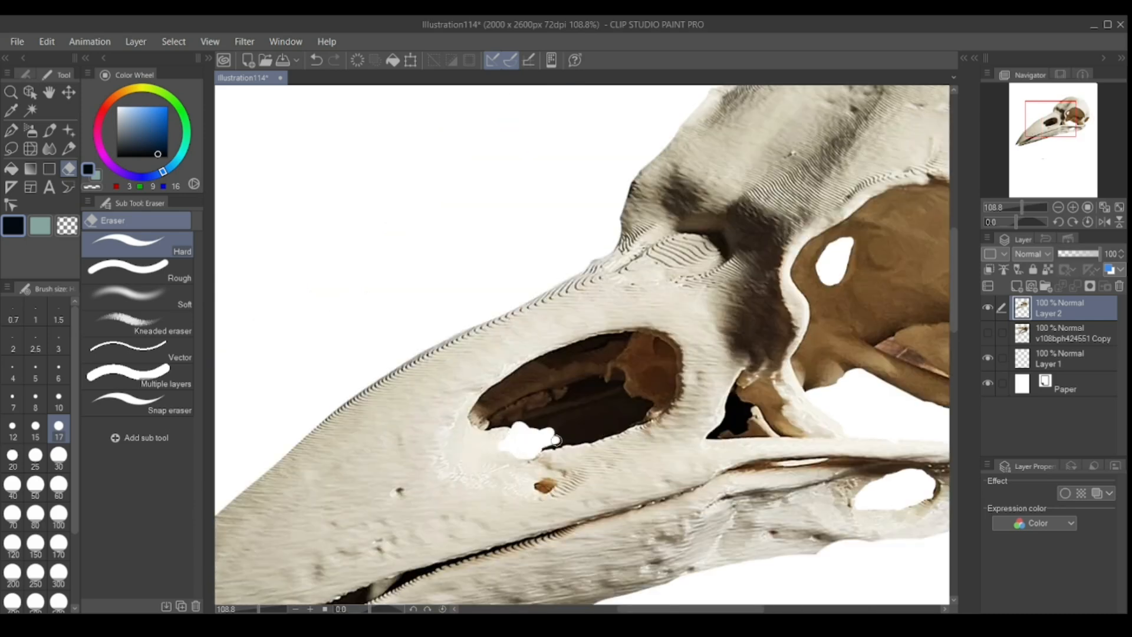
left_click_drag(637, 406, 576, 413)
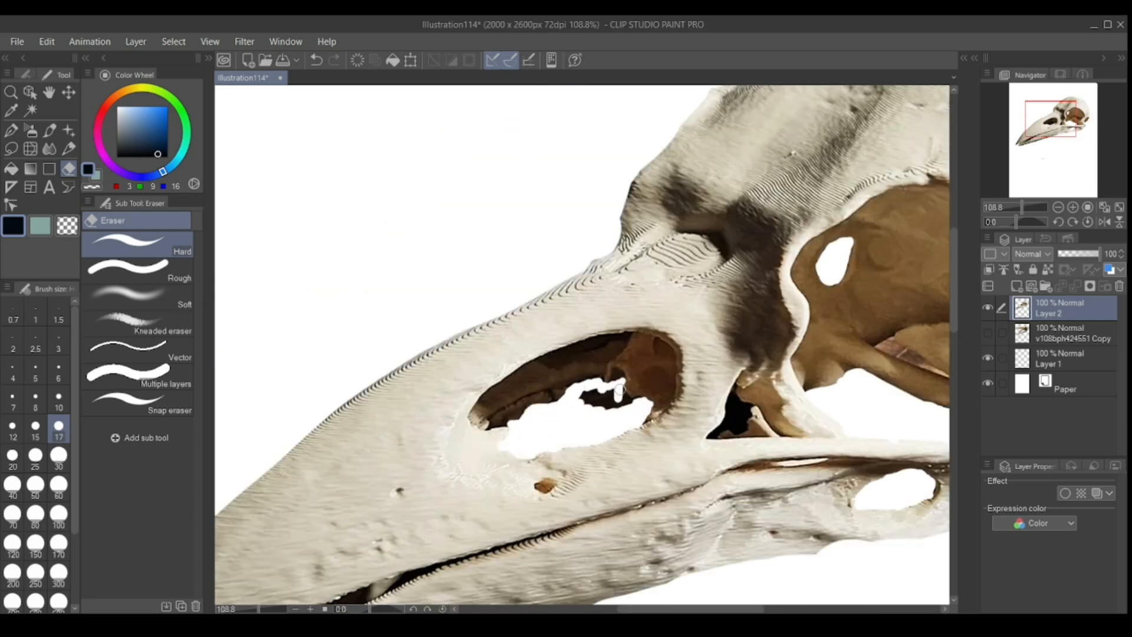
left_click_drag(690, 609, 720, 609)
left_click_drag(570, 436, 579, 430)
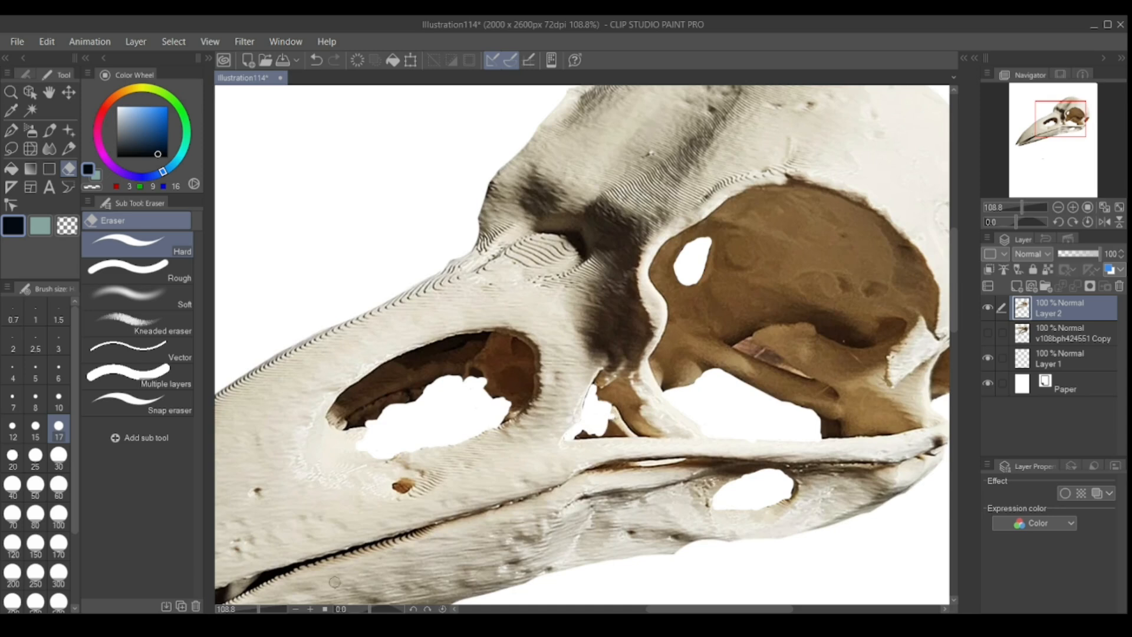
Check the open-beak and closed-beak skulls against each other, leaving both layers shown.
left_click_drag(259, 609, 246, 608)
left_click(989, 307)
left_click(989, 333)
left_click(988, 334)
left_click(988, 307)
left_click(988, 333)
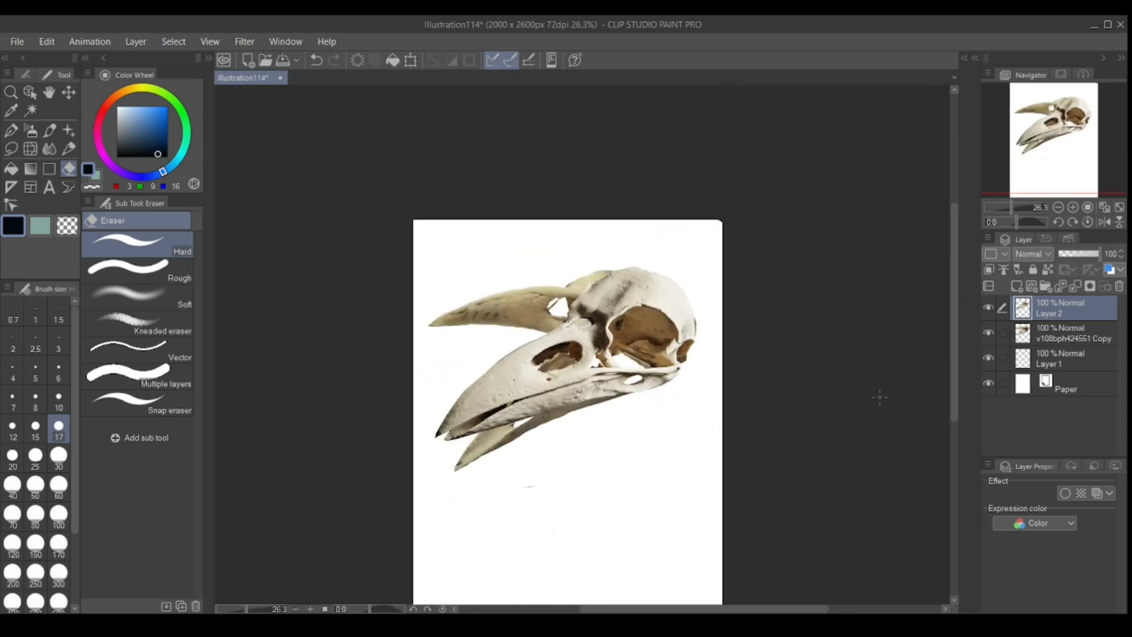
Rename the v108bph424551 Copy layer as "open mouth" and Layer 2 as "closed mouth".
left_click(1059, 330)
left_click(1071, 466)
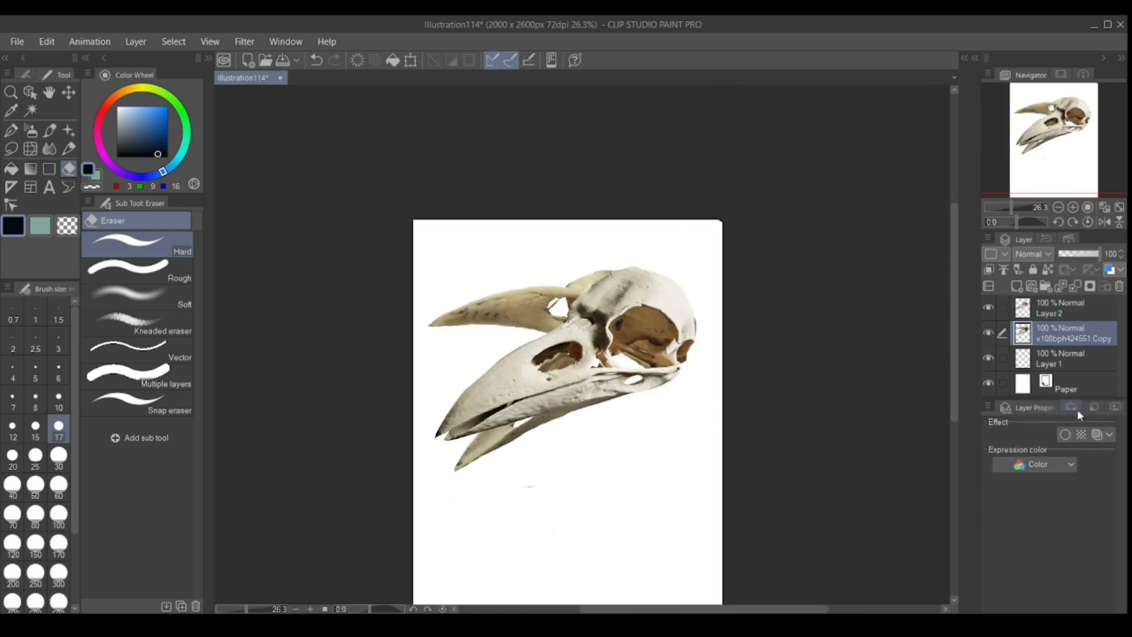
left_click(1070, 316)
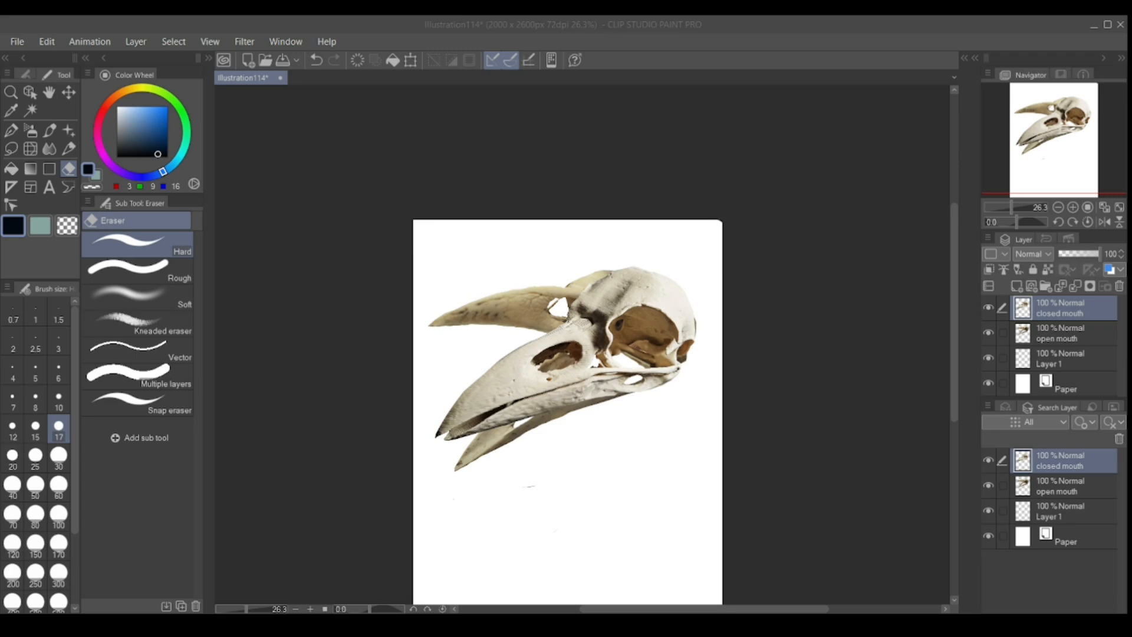
Add a new layer named "hoodie" directly above Layer 1.
left_click(1060, 359)
left_click(1017, 286)
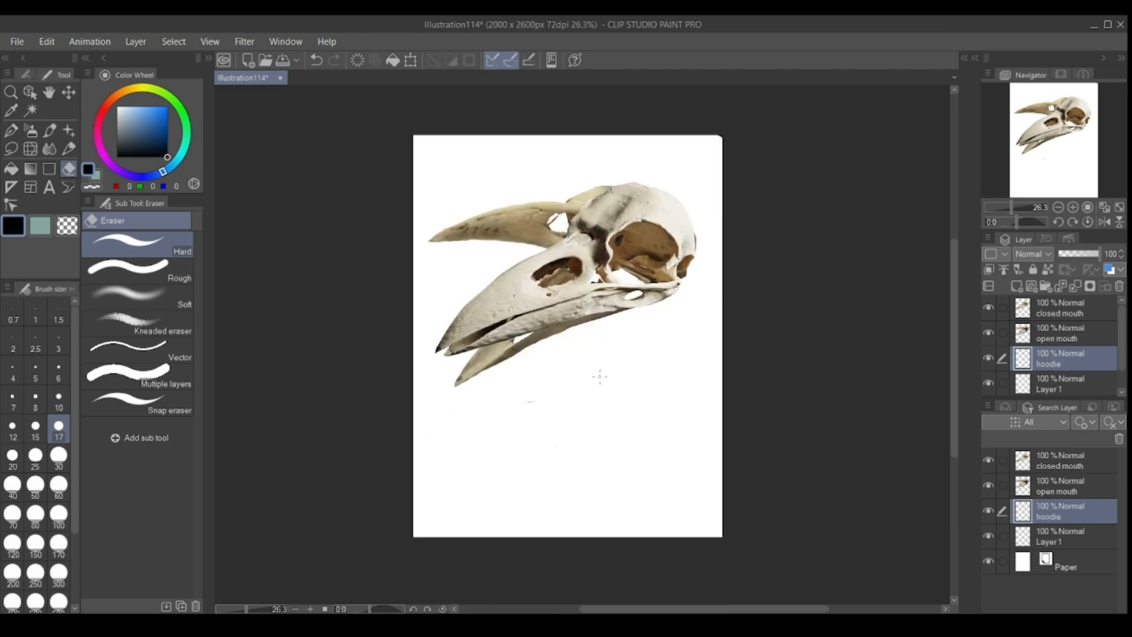
Try first neck and collar lines below the skull with the G-pen, undoing the unwanted strokes.
left_click(11, 130)
mouse_move(598, 349)
left_mouse_down()
mouse_move(522, 407)
mouse_move(687, 317)
left_mouse_up()
left_click(316, 60)
left_click_drag(608, 381, 722, 531)
left_click_drag(549, 372, 508, 477)
left_click(316, 60)
Sketch a rough hoodie collar and shoulders, checking them against each skull layer's visibility.
left_click(989, 334)
left_click(989, 333)
left_click(989, 307)
left_click_drag(554, 349, 535, 420)
left_click_drag(653, 355, 723, 397)
left_click(988, 310)
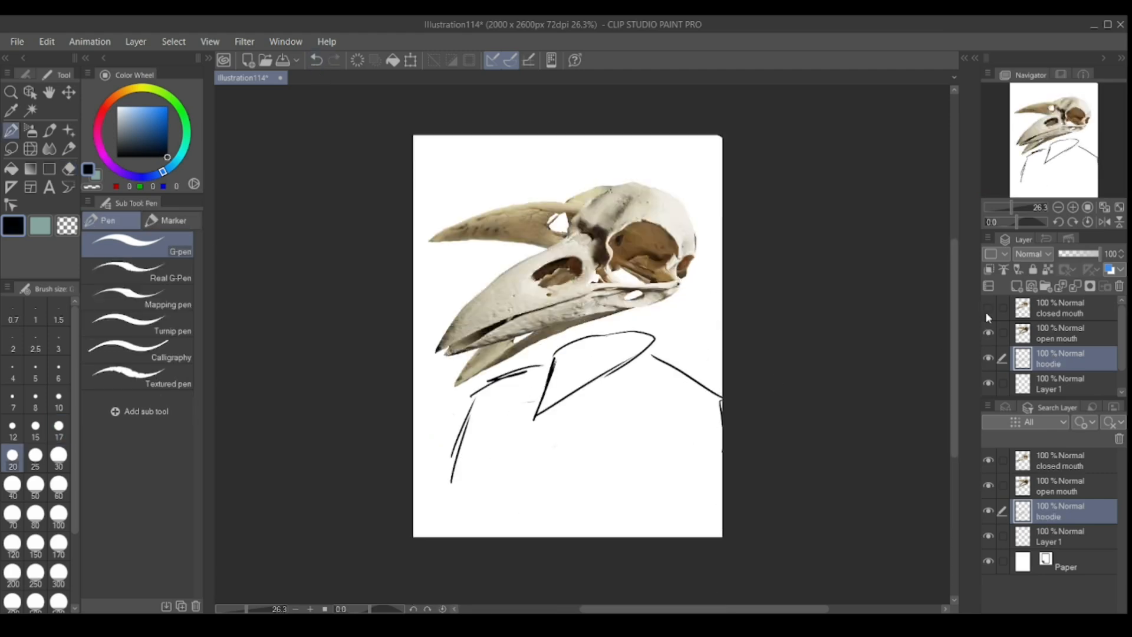
Hide the open mouth layer and erase the rough hoodie sketch.
left_click(989, 333)
left_click(69, 169)
mouse_move(460, 466)
left_mouse_down()
mouse_move(673, 341)
mouse_move(786, 389)
left_mouse_up()
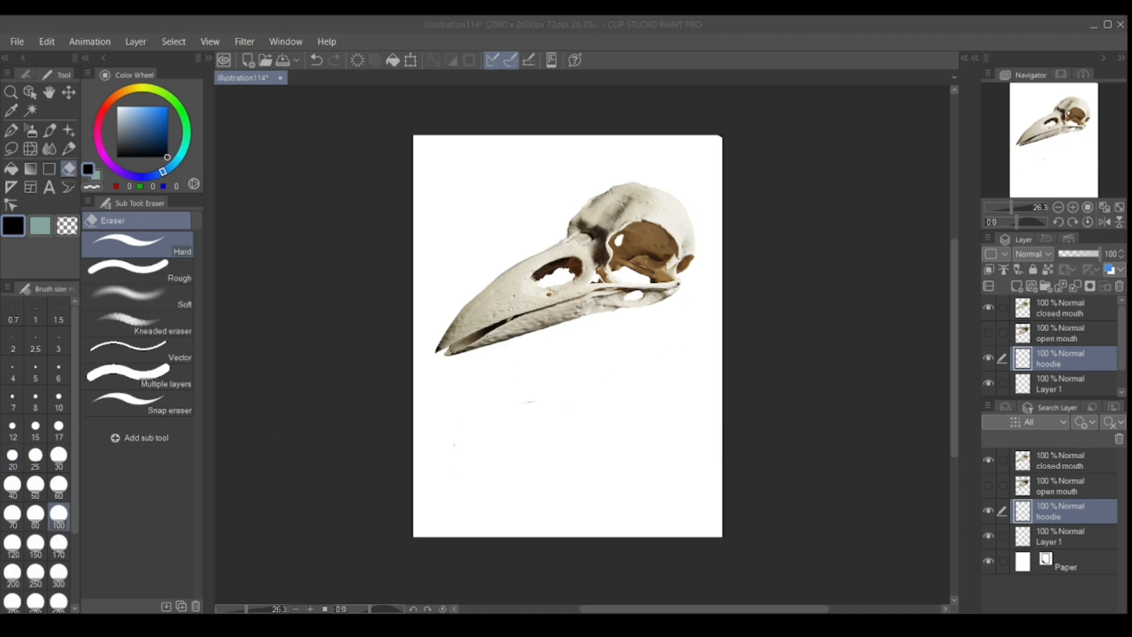
Try a new G-pen outline of the neck, collar and back shoulder, and undo its strokes.
key("p")
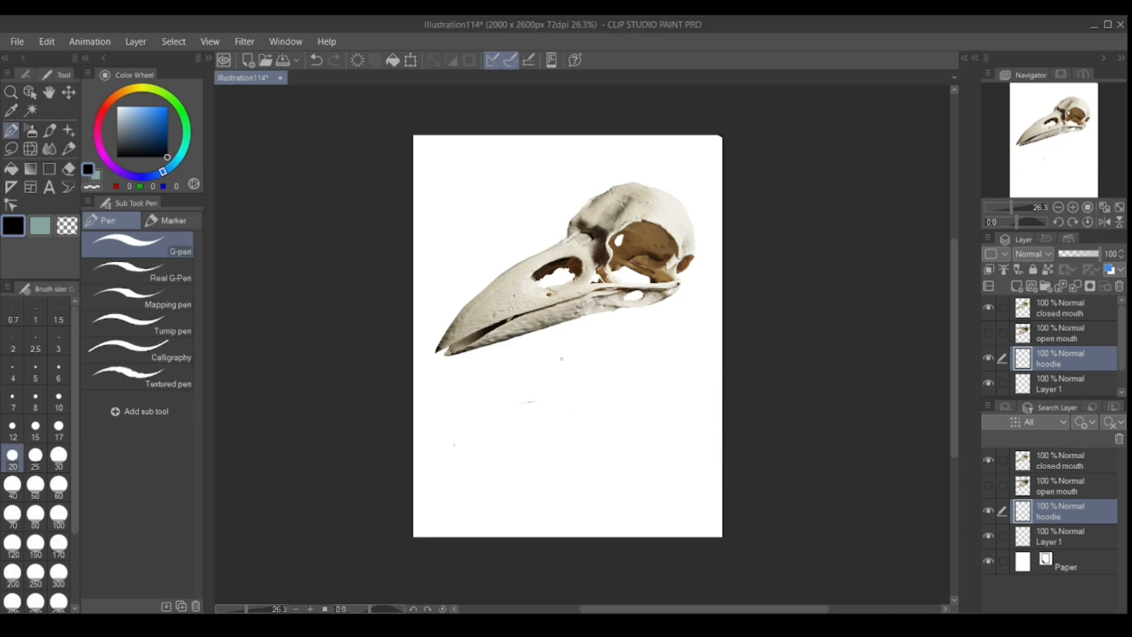
left_click_drag(665, 352, 585, 388)
left_click_drag(672, 347, 712, 415)
left_click_drag(713, 410, 710, 473)
left_click_drag(705, 492, 662, 525)
left_click_drag(611, 375, 559, 443)
left_click_drag(559, 437, 555, 493)
left_click_drag(560, 463, 545, 542)
left_click(318, 67)
left_click(318, 66)
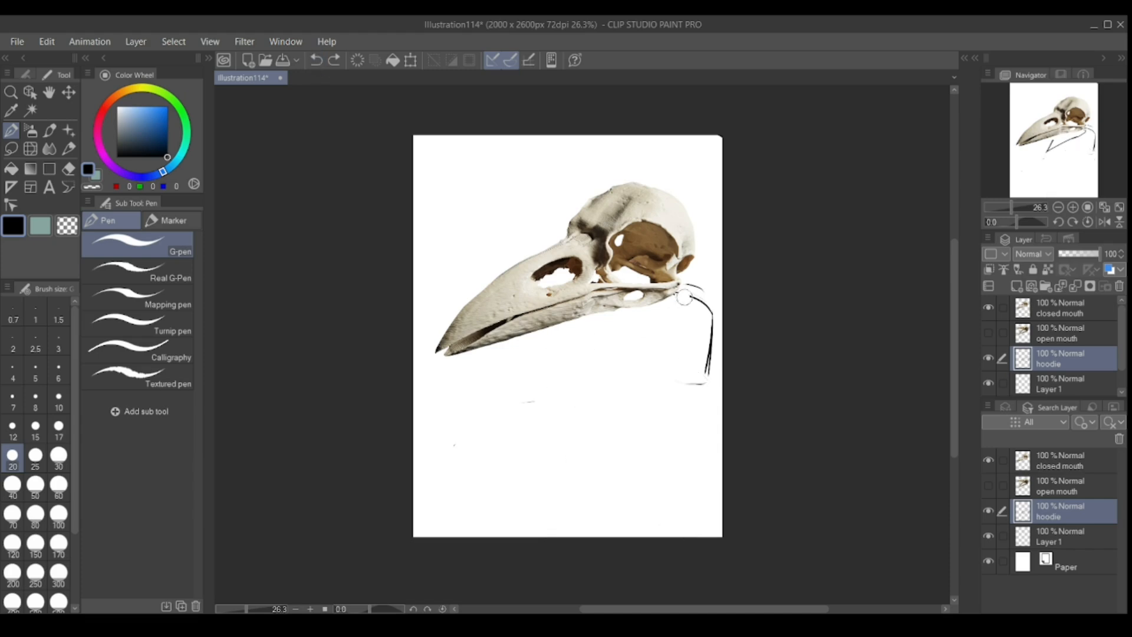
left_click(317, 66)
Sketch a pointed collar under the jaw and the shoulder line behind the skull.
left_click_drag(571, 323, 581, 385)
left_click_drag(563, 339, 579, 398)
left_click_drag(580, 396, 684, 322)
left_click_drag(665, 300, 705, 311)
left_click_drag(705, 317, 710, 364)
Sketch the hoodie's front shoulder and redraw the sleeve line down to the canvas's lower edge.
left_click_drag(508, 357, 477, 482)
left_click_drag(587, 396, 625, 486)
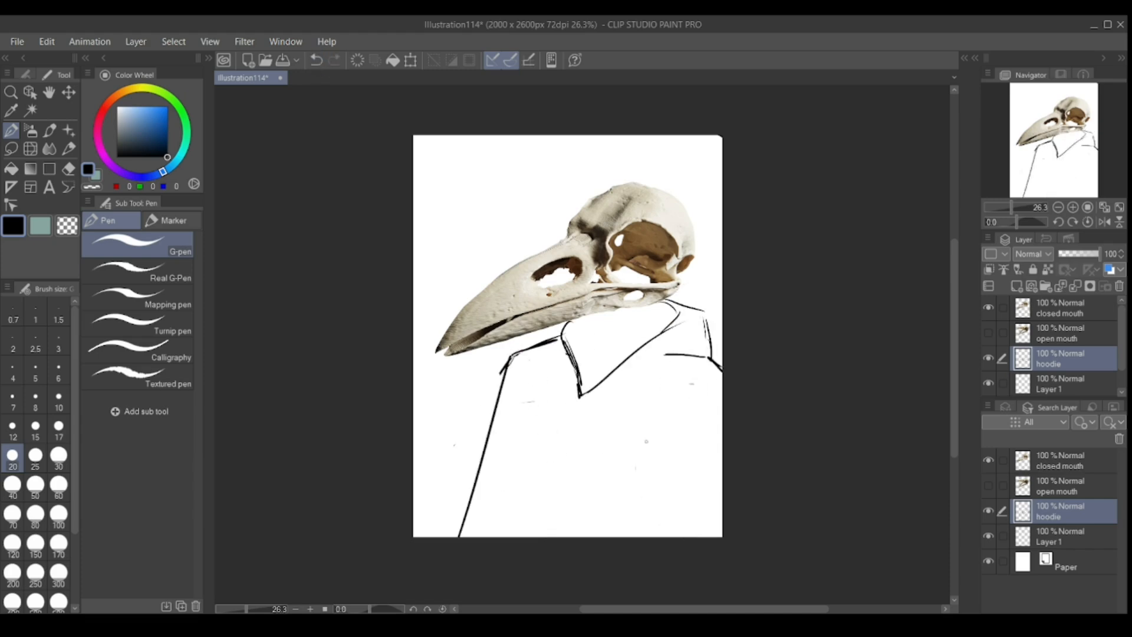
left_click_drag(470, 443, 488, 383)
left_click_drag(506, 371, 460, 536)
left_click_drag(513, 354, 491, 373)
left_click_drag(508, 358, 472, 403)
left_click_drag(471, 402, 454, 528)
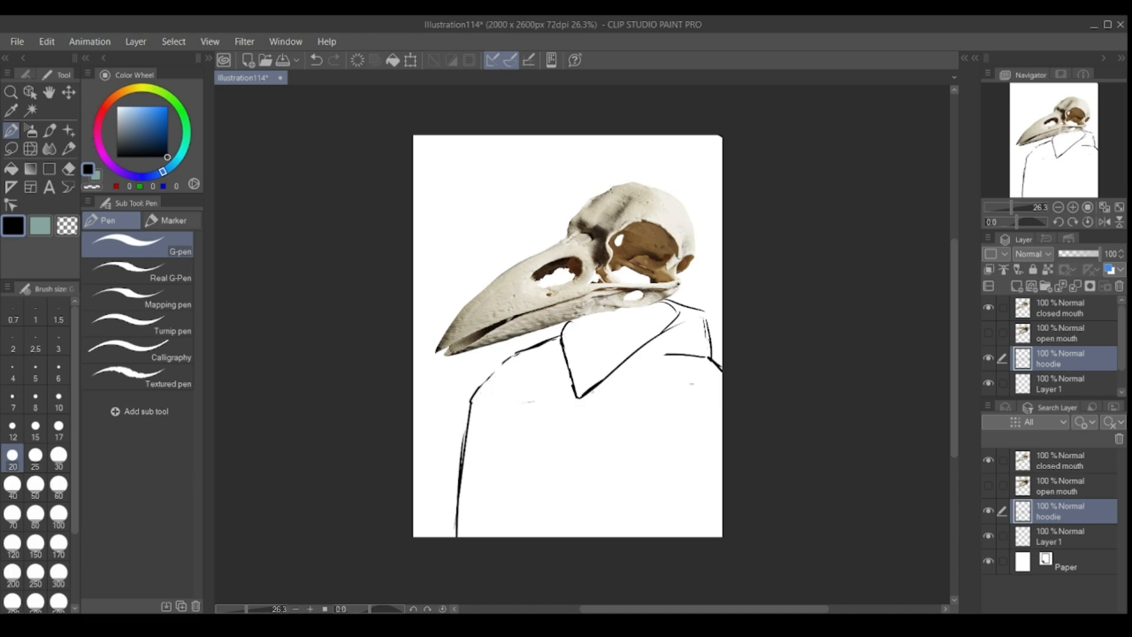
left_click(989, 307)
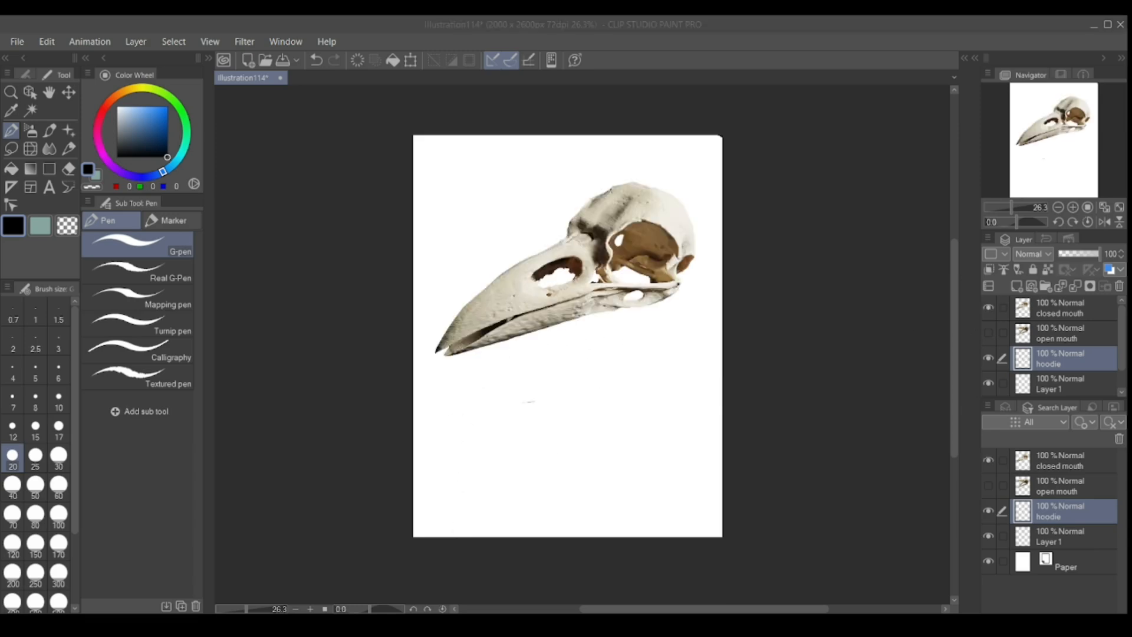
Paste the navy hoodie photo as a new layer and scale, rotate and position it beneath the closed-beak skull.
key("ctrl+v")
key("ctrl+t")
left_click_drag(531, 291, 723, 543)
left_click_drag(527, 441, 578, 590)
left_click_drag(825, 222, 886, 181)
mouse_move(667, 383)
left_mouse_down()
mouse_move(666, 396)
mouse_move(674, 391)
left_mouse_up()
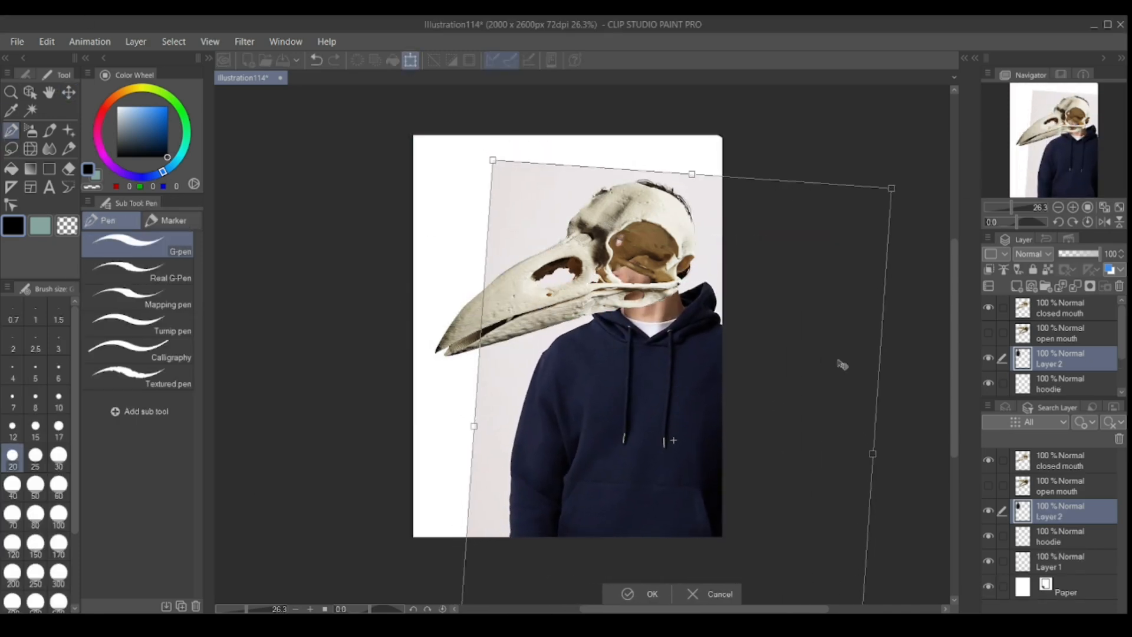
key("Return")
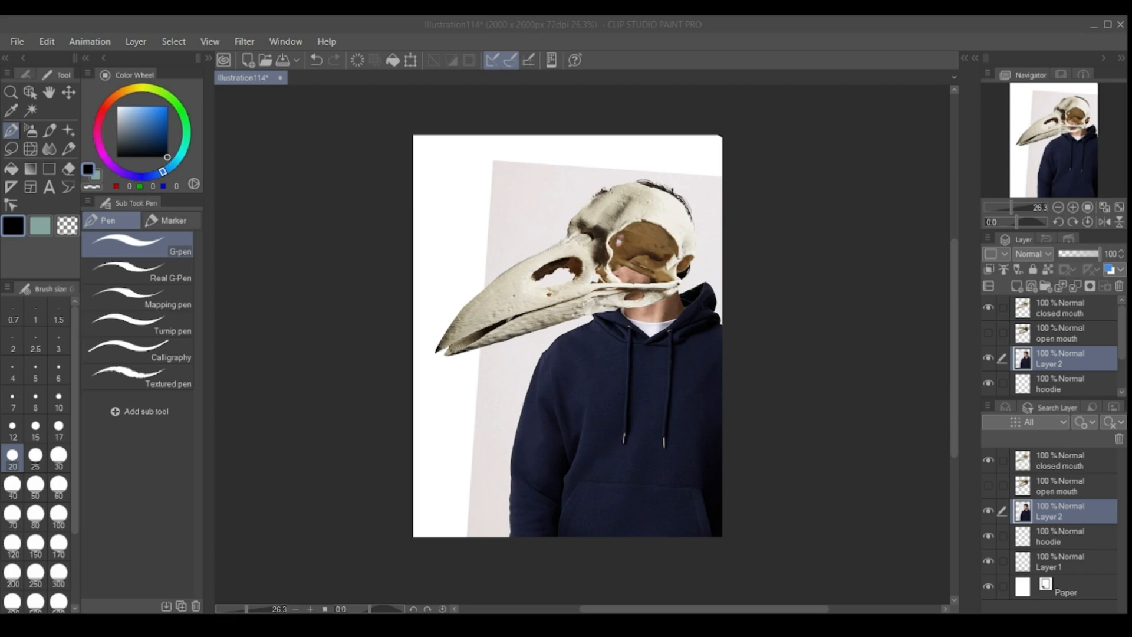
Hide the closed-mouth skull and clear the backdrop and the man's head from around the navy hoodie.
left_click(989, 308)
left_click_drag(589, 171, 486, 342)
left_click_drag(607, 177, 536, 316)
scroll(584, 460, "up", 2)
left_click_drag(404, 435, 501, 189)
mouse_move(454, 289)
left_mouse_down()
mouse_move(418, 407)
mouse_move(399, 425)
left_mouse_up()
left_click_drag(954, 372, 954, 448)
left_click_drag(339, 295, 402, 362)
left_click_drag(954, 410, 954, 275)
mouse_move(529, 272)
left_mouse_down()
mouse_move(512, 366)
mouse_move(599, 190)
mouse_move(606, 366)
left_mouse_up()
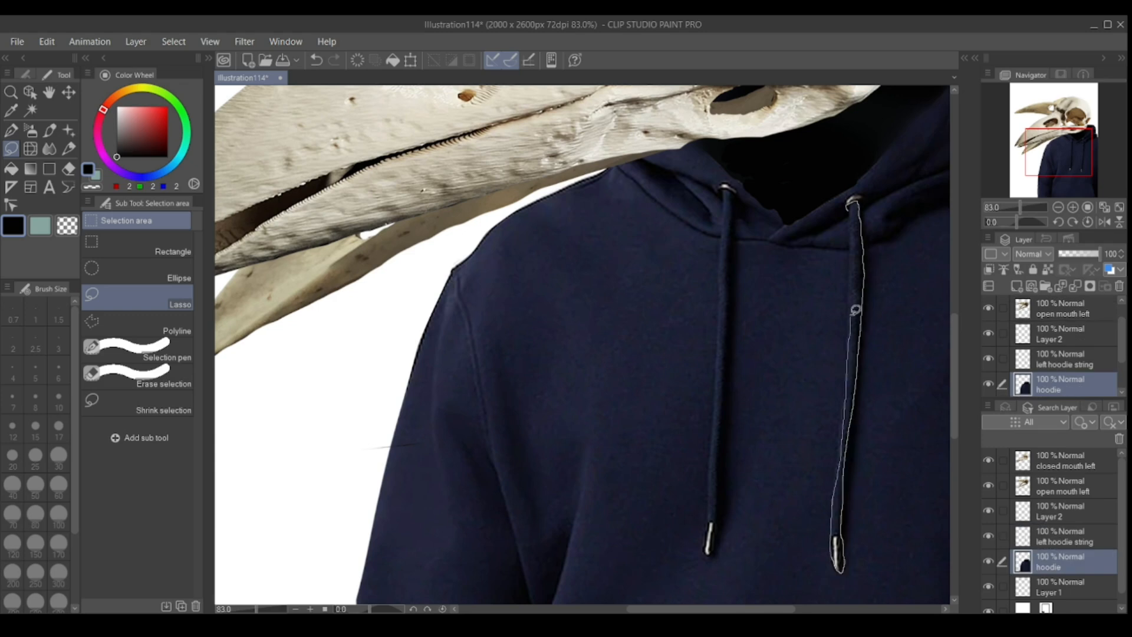
Copy the hoodie's right drawstring and paste it as its own layer.
left_click_drag(851, 314, 849, 206)
key("ctrl+c")
key("ctrl+v")
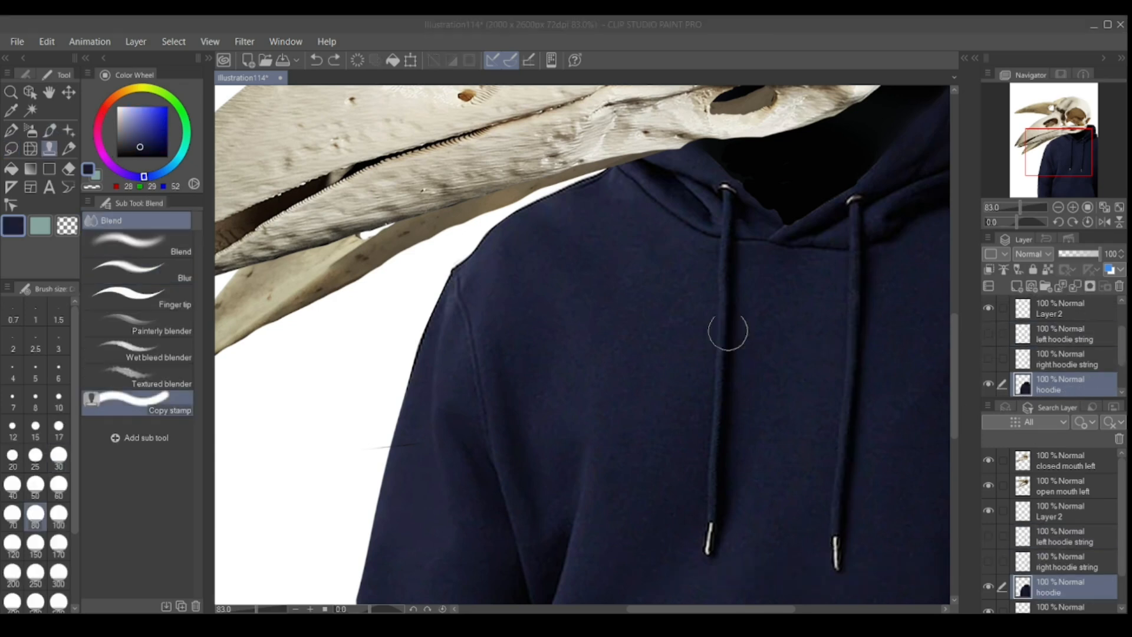
Remove both drawstrings and their eyelets from the hoodie layer by cloning nearby fabric over them with Copy stamp at brush size 80.
left_click(746, 394, "alt")
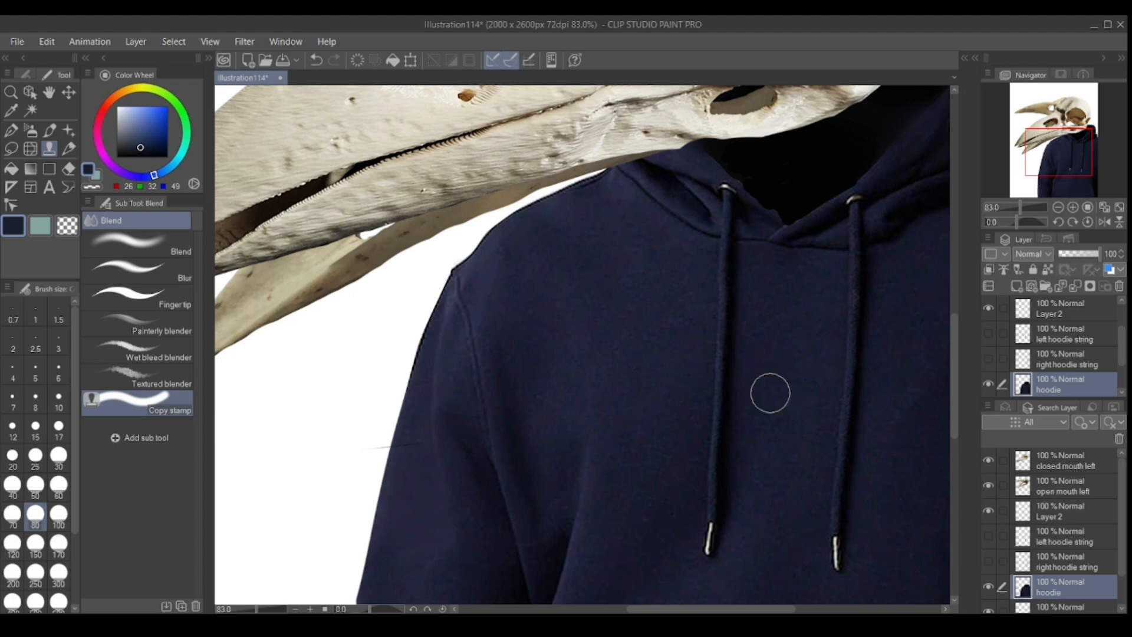
left_click(680, 374, "alt")
mouse_move(675, 380)
left_mouse_down()
mouse_move(768, 480)
mouse_move(866, 517)
left_mouse_up()
left_click(607, 323, "alt")
left_click_drag(730, 325, 722, 537)
left_click_drag(843, 432, 842, 552)
key("ctrl+z")
left_click_drag(855, 269, 843, 552)
left_click_drag(723, 188, 731, 228)
mouse_move(855, 205)
left_mouse_down()
mouse_move(859, 242)
mouse_move(854, 207)
left_mouse_up()
left_click_drag(779, 235, 718, 230)
left_click_drag(559, 288, 552, 343)
Repaint the fold on the right side of the hoodie's neckline with the Brush pen and soften it with Blur.
scroll(552, 342, "up", 1)
left_click(50, 130)
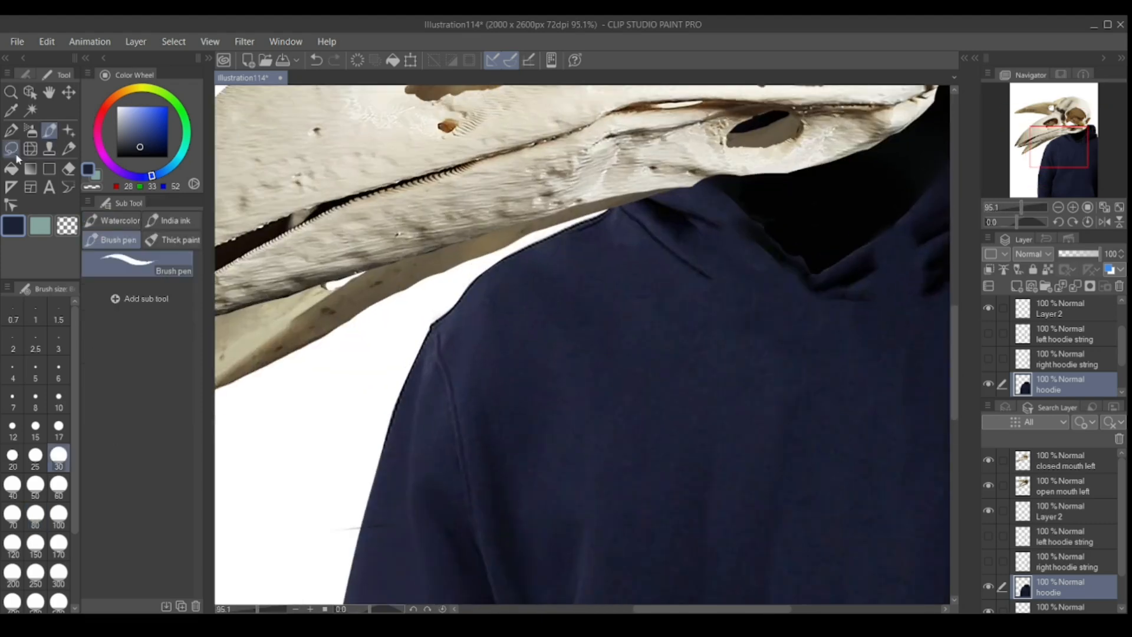
left_click_drag(712, 609, 734, 609)
left_click(818, 236, "alt")
left_click_drag(835, 271, 783, 285)
left_click(843, 276, "alt")
left_click_drag(830, 296, 763, 293)
left_click(810, 274, "alt")
key("j")
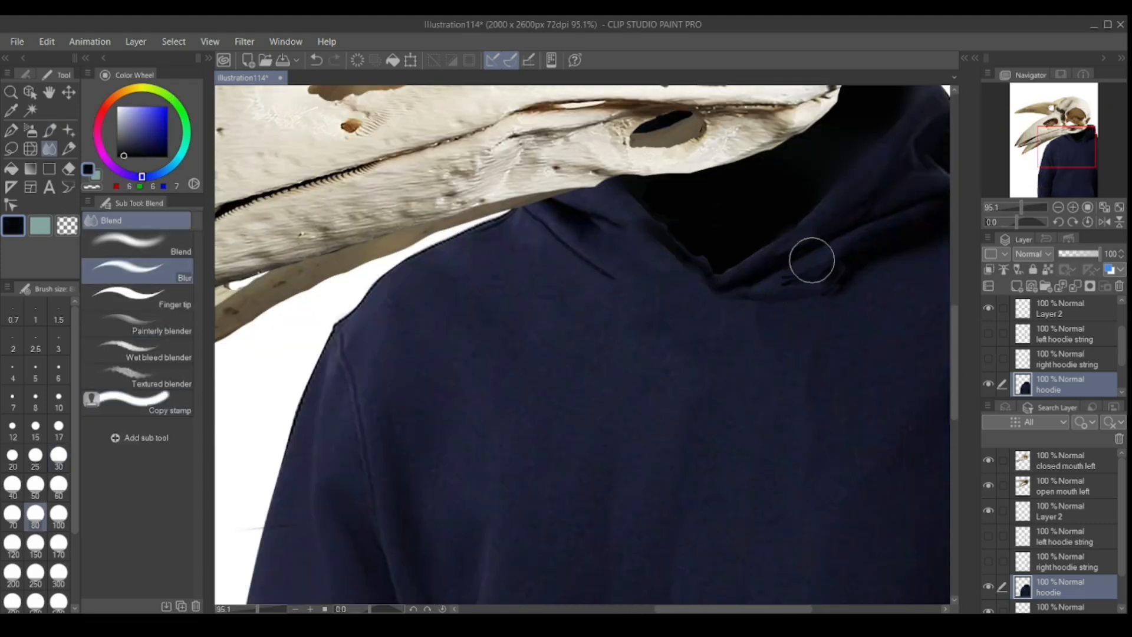
Redraw and blend the hood's left neckline edge, and show both hoodie string layers.
left_click(11, 130)
left_click_drag(616, 241, 717, 298)
left_click(49, 148)
left_click(138, 244)
left_click(138, 297)
left_click(988, 333)
left_click(988, 359)
Lasso the sleeve in front of the torso and copy it to a new layer named "hoodie left arm".
left_click_drag(1022, 208, 1015, 208)
left_click_drag(955, 359, 954, 372)
left_click_drag(1122, 353, 1122, 360)
left_click(11, 149)
left_click_drag(480, 288, 500, 372)
left_click(509, 575)
mouse_move(433, 554)
left_mouse_down()
mouse_move(478, 290)
mouse_move(495, 564)
left_mouse_up()
double_click(1078, 369)
type("hoodie left arm")
Hide the left arm layer and erase the sleeve from the hoodie layer with the Hard eraser.
left_click(989, 365)
left_click(1061, 388)
left_click(344, 575)
left_click(68, 170)
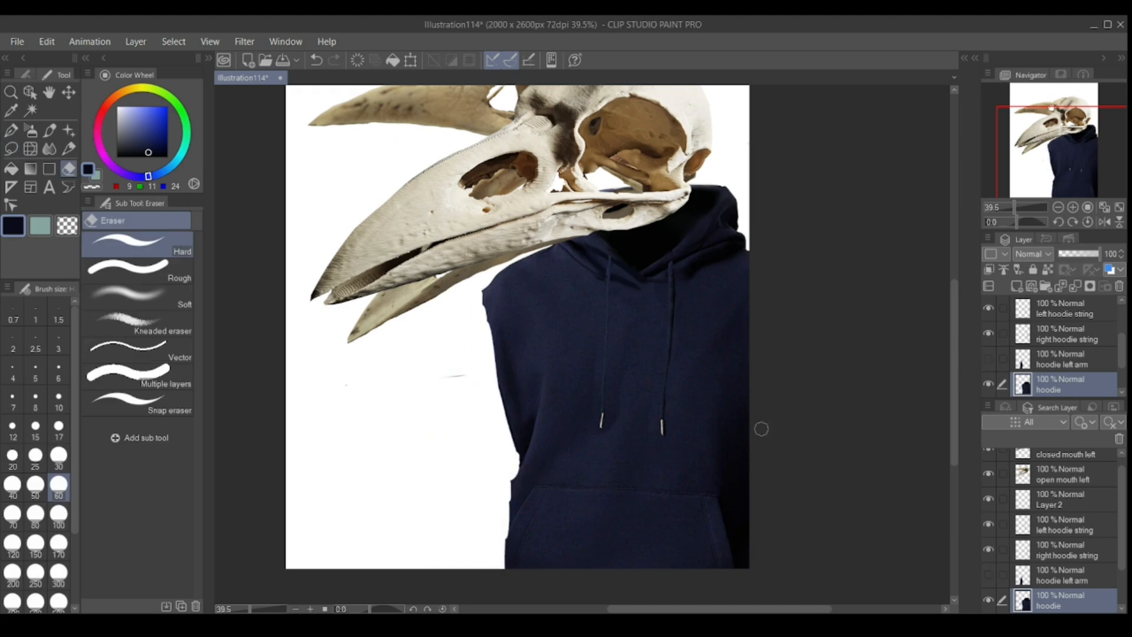
Show the left arm layer and fill the white gaps along the hoodie's shoulder and side with navy using the G-pen.
left_click(1065, 309)
scroll(1065, 348, "down", 2)
scroll(1079, 330, "up", 5)
left_click(1079, 333)
scroll(1079, 331, "down", 4)
left_click(989, 326)
left_click(1061, 351)
left_click(11, 131)
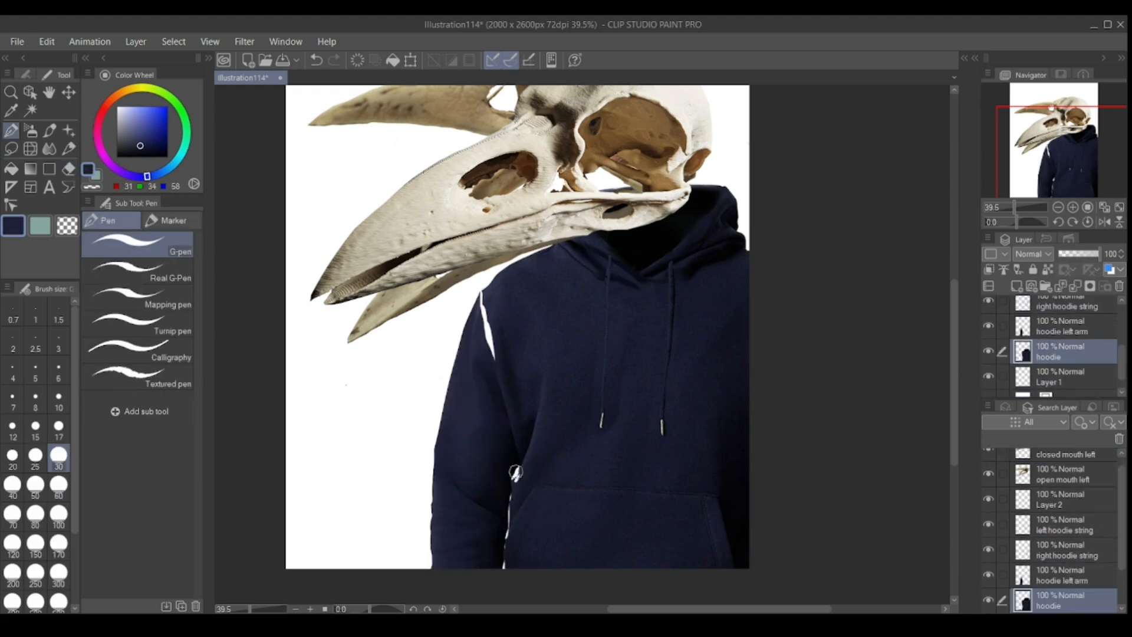
left_click_drag(482, 292, 485, 314)
left_click_drag(981, 328, 983, 328)
left_click(993, 328)
left_click(993, 328)
left_click_drag(954, 410, 954, 398)
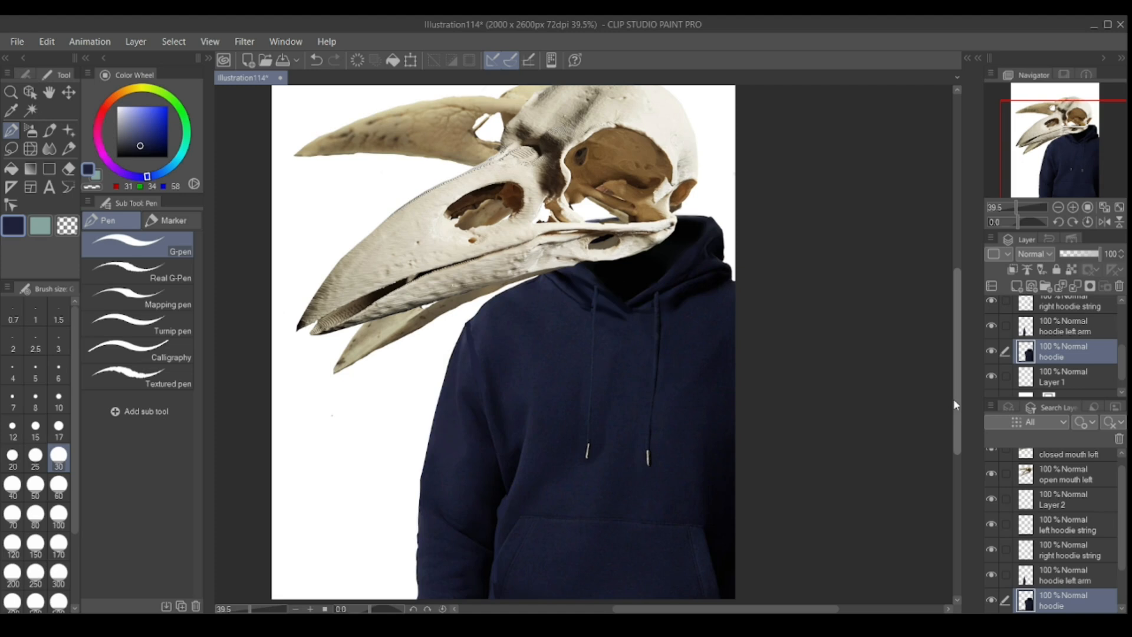
Rename the skull layers "closed mouth head" and "open mouth head", and hide the closed-mouth one.
scroll(1074, 341, "up", 4)
left_click(1074, 339)
left_click(1080, 312)
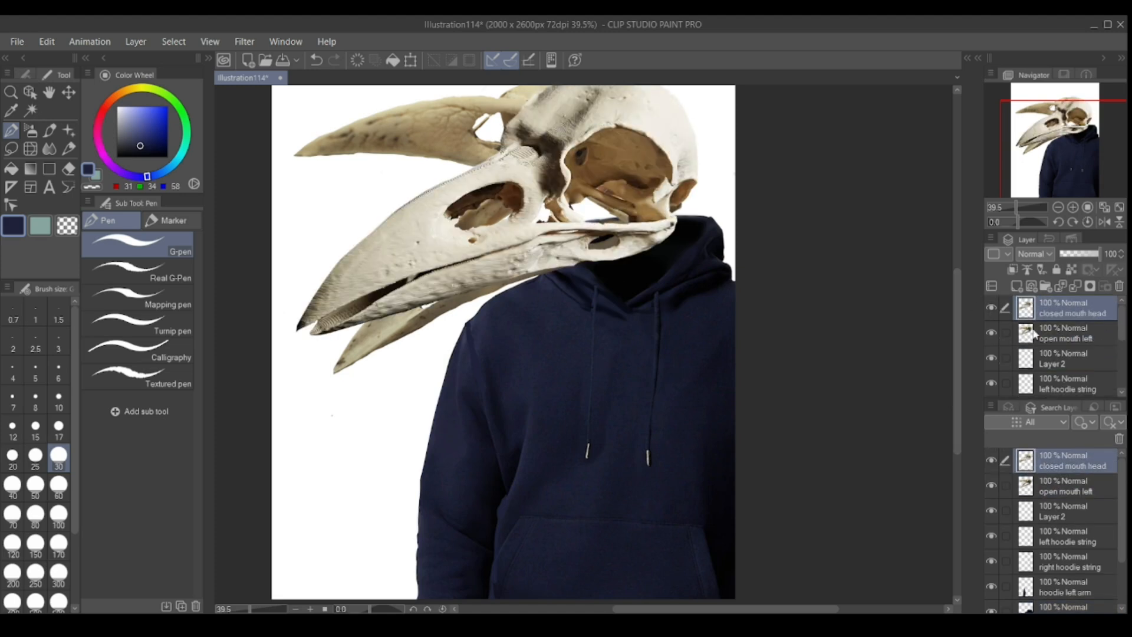
key("m")
left_click(991, 307)
left_click(1067, 333)
Lasso the open skull's lower jaw and copy it to a new layer named "open mouth lower jaw".
mouse_move(469, 201)
left_mouse_down()
mouse_move(666, 228)
mouse_move(542, 186)
mouse_move(656, 236)
left_mouse_up()
key("ctrl+z")
left_click(508, 414)
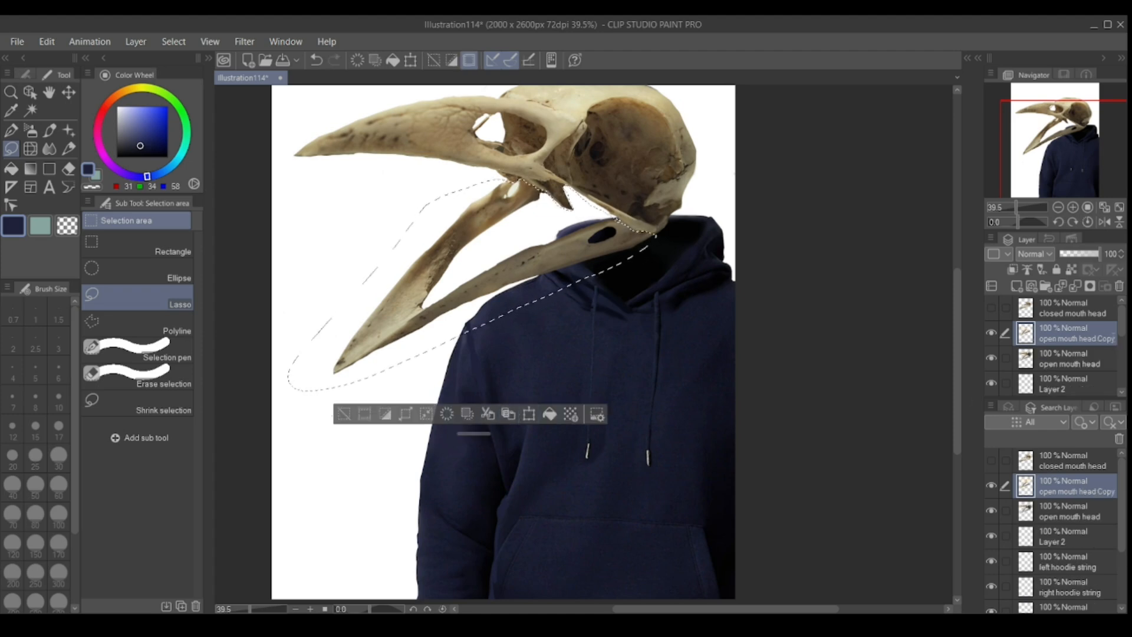
double_click(1077, 339)
type("open mouth lower jaw")
key("Return")
Hide the copied lower jaw, erase the jaw from the open mouth head layer, and clear the selection.
left_click(1096, 365)
left_click(992, 334)
key("e")
left_click_drag(348, 366, 460, 227)
key("ctrl+d")
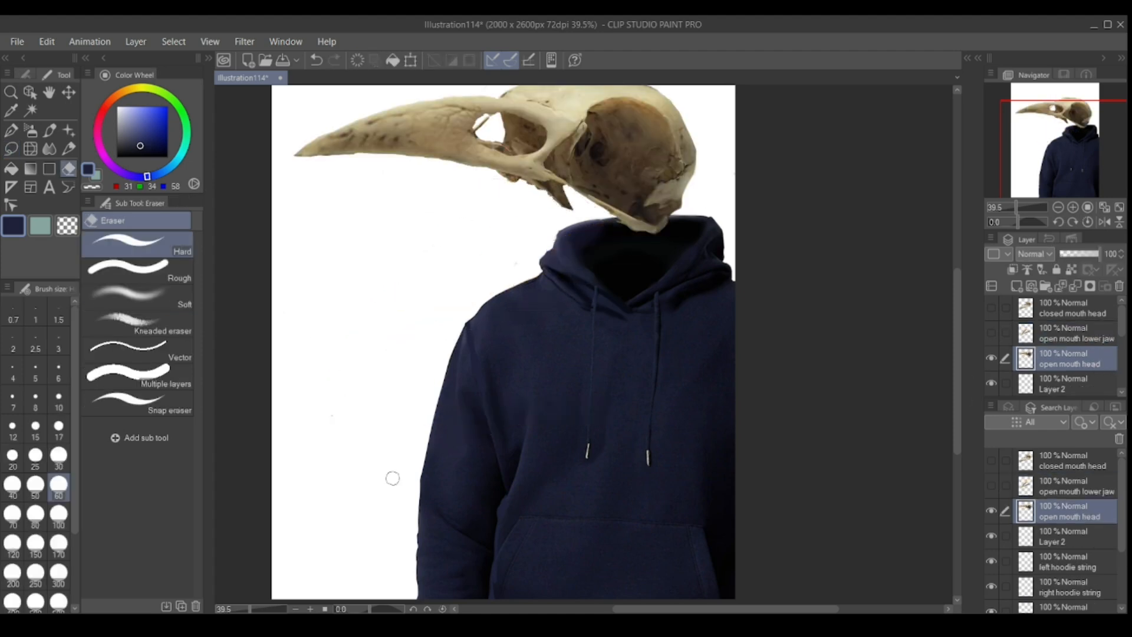
Show the open mouth lower jaw layer and transform it to adjust its position beneath the upper beak.
scroll(392, 478, "down", 1)
left_click(992, 334)
key("ctrl+t")
key("Escape")
left_click(1077, 335)
key("ctrl+t")
left_click_drag(497, 177, 502, 212)
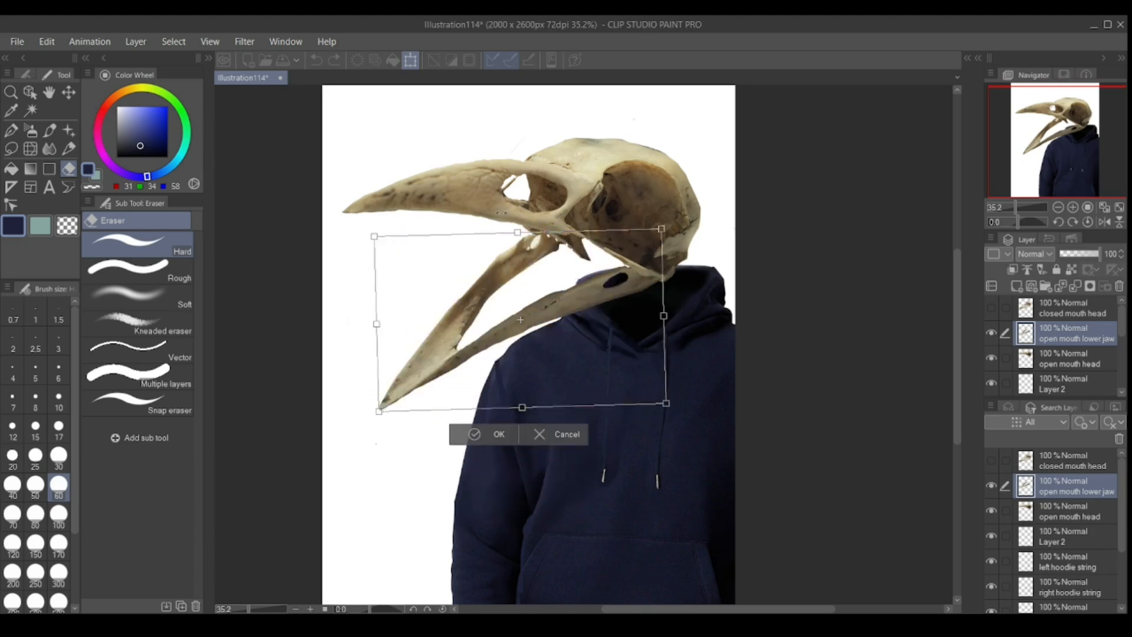
key("Return")
Show the closed mouth head layer and hide the open mouth head and lower jaw layers.
left_click(1073, 309)
left_click(991, 308)
left_click_drag(991, 332, 991, 358)
scroll(482, 308, "up", 1)
left_click_drag(958, 310, 958, 302)
mouse_move(991, 358)
left_mouse_down()
mouse_move(991, 333)
mouse_move(991, 357)
left_mouse_up()
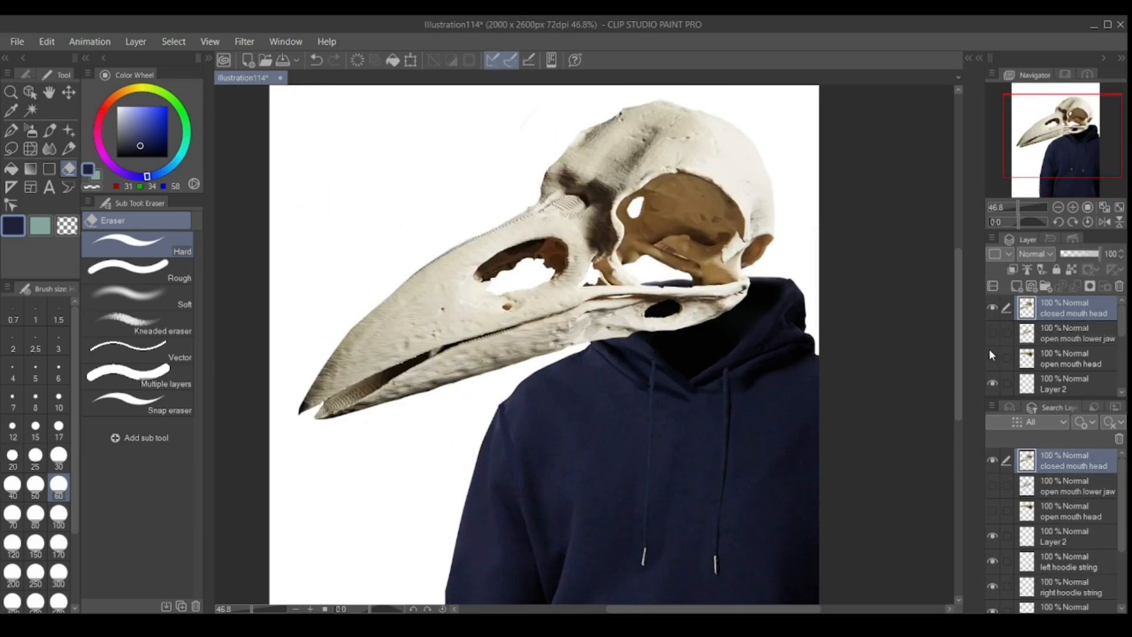
Lasso the closed skull's lower jaw and copy it to a new layer named "closed mouth lower jaw".
left_click(11, 149)
left_click_drag(318, 407, 312, 433)
left_click(569, 458)
double_click(1077, 314)
type("closed mouth lower jaw")
key("Return")
Delete the selected lower jaw area from the closed mouth head layer, with the copied jaw hidden.
left_click(1075, 336)
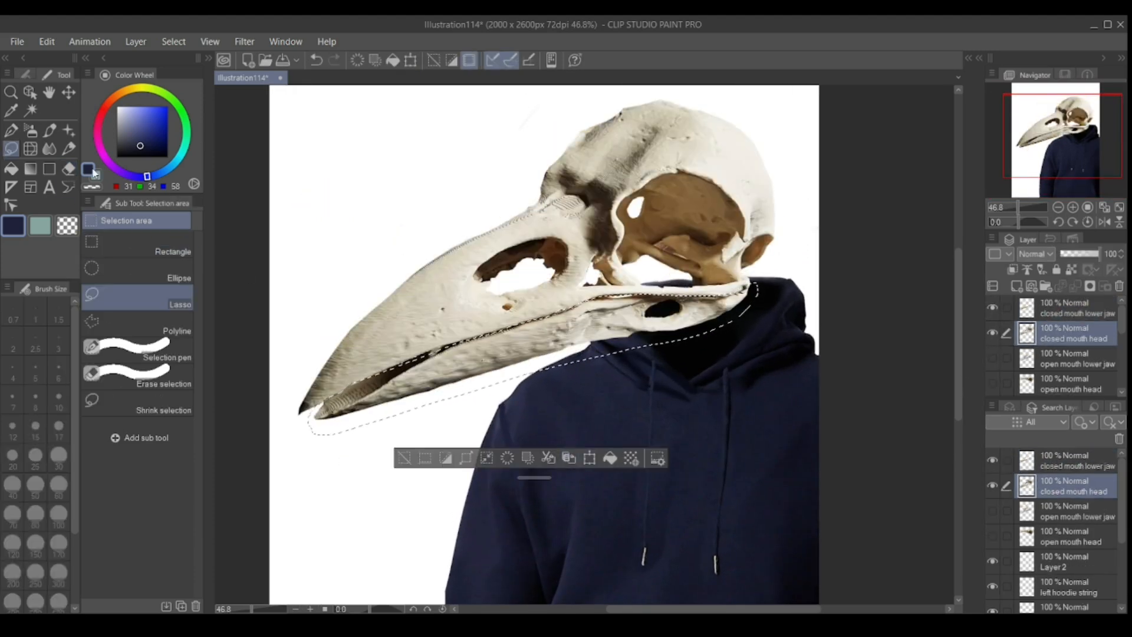
left_click(993, 308)
key("Delete")
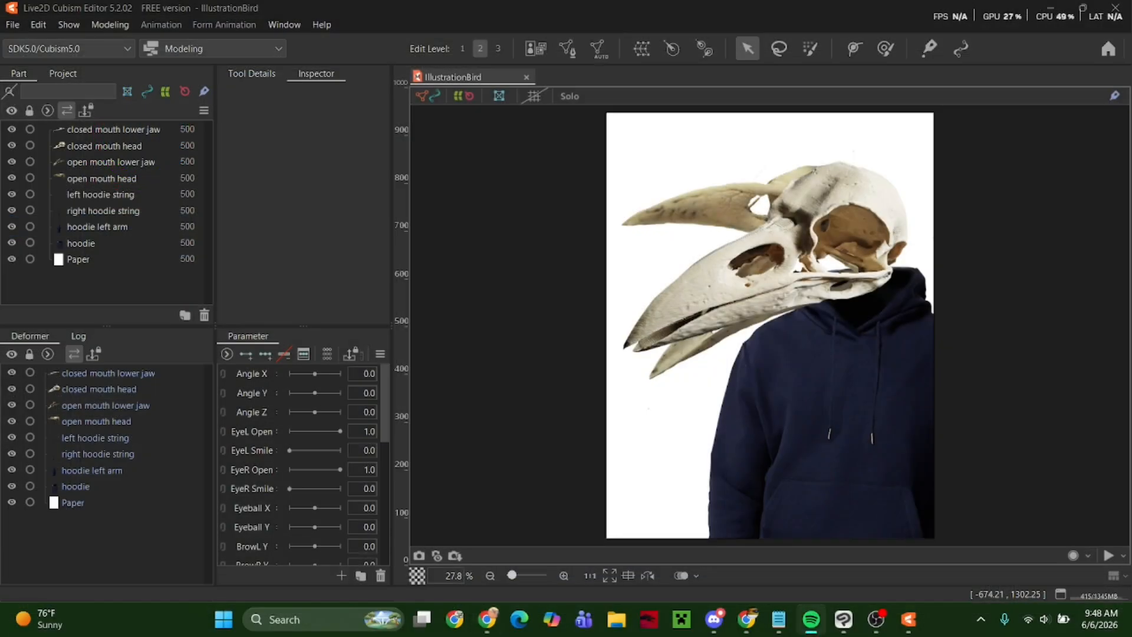
In Live2D Cubism Editor, select all parts of the IllustrationBird model and generate their meshes automatically.
key("ctrl+a")
left_click(599, 49)
left_click(181, 275)
left_click(192, 238)
Select the four skull head and jaw parts and create a rotation deformer named "Head Z" for them.
left_click_drag(598, 132, 948, 385)
left_click(113, 130)
left_click(101, 179, "shift")
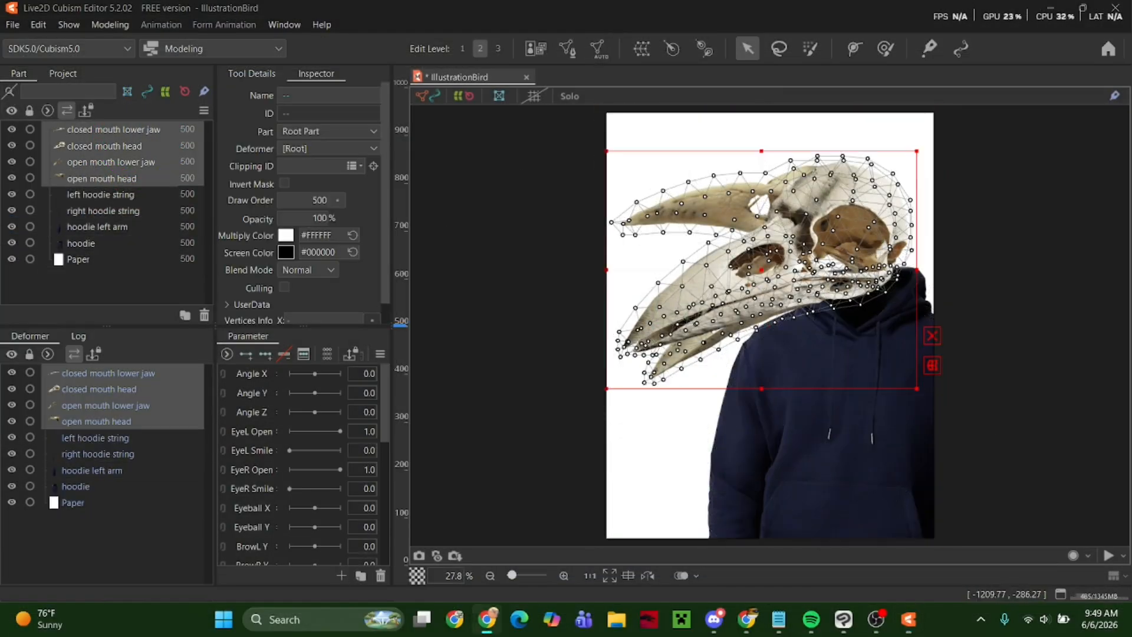
left_click(673, 49)
type("Head Z")
left_click(572, 387)
Add three keys to Angle Z for the Head Z deformer and rotate it to -27.7 degrees at the -30 key.
left_click_drag(832, 264, 819, 264)
left_click(252, 412)
left_click(265, 353)
left_click(290, 412)
right_click(254, 411)
left_click(295, 470)
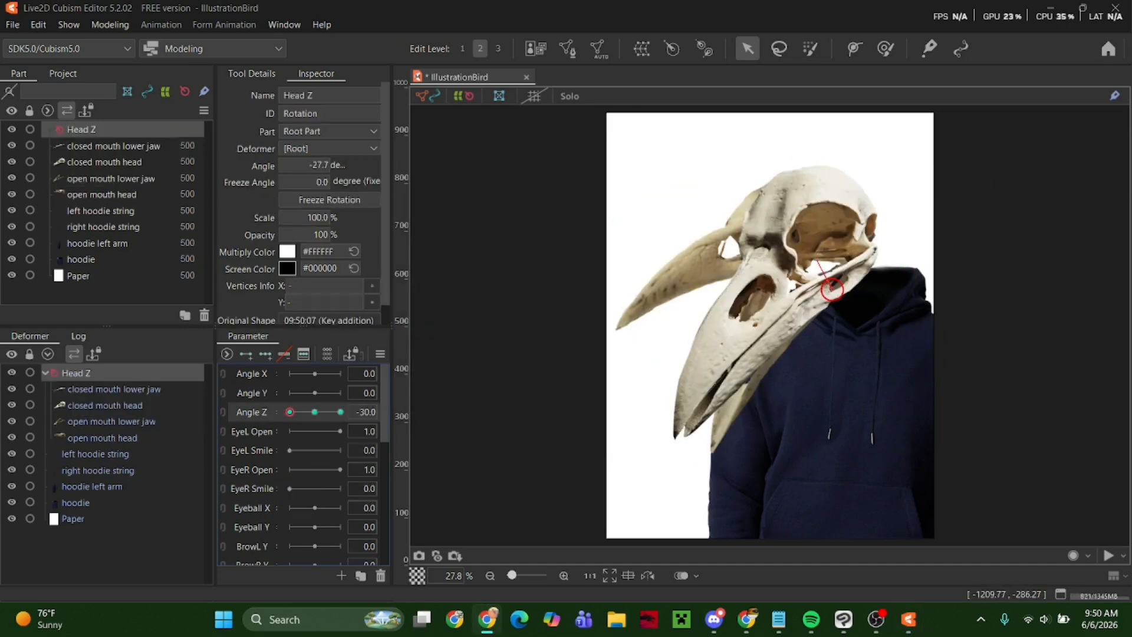
left_click(581, 492)
left_click(340, 412)
left_click_drag(340, 412, 314, 412)
Select the four skull parts under Head Z and create a 9 x 9 warp deformer for them.
left_click(109, 406)
left_click(109, 421)
left_click(106, 438)
left_click(449, 439)
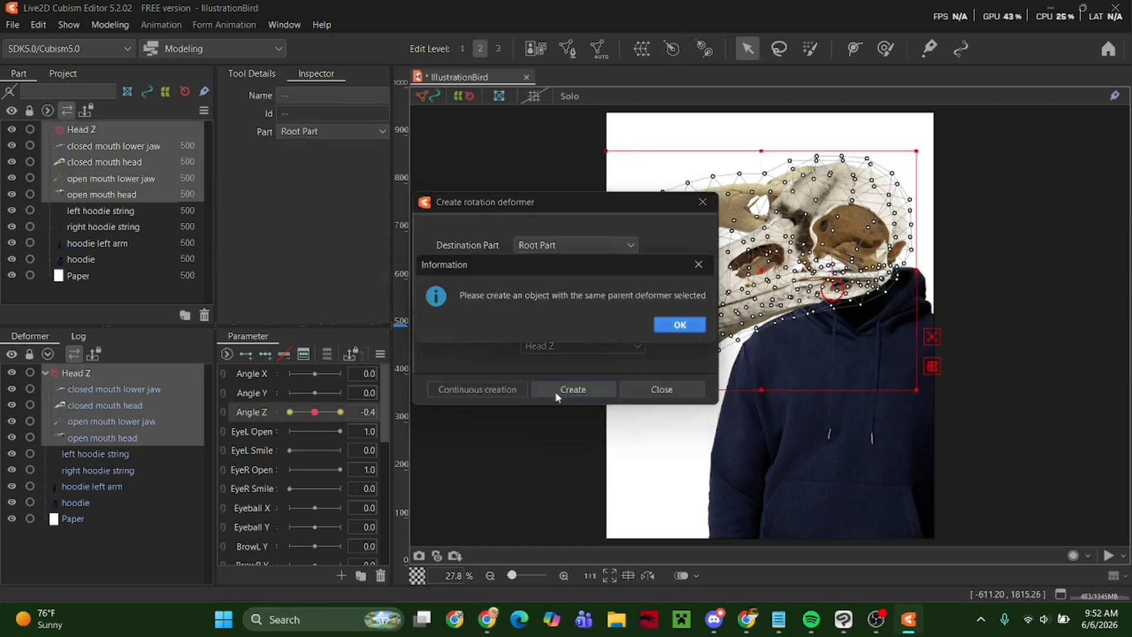
key("Return")
key("Return")
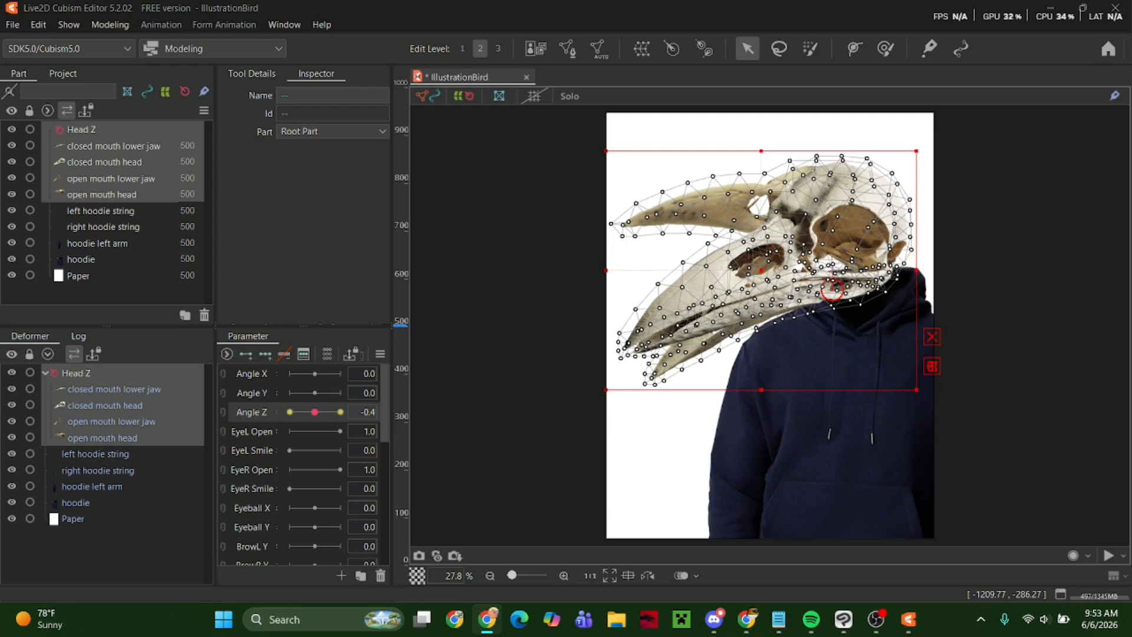
left_click(566, 357)
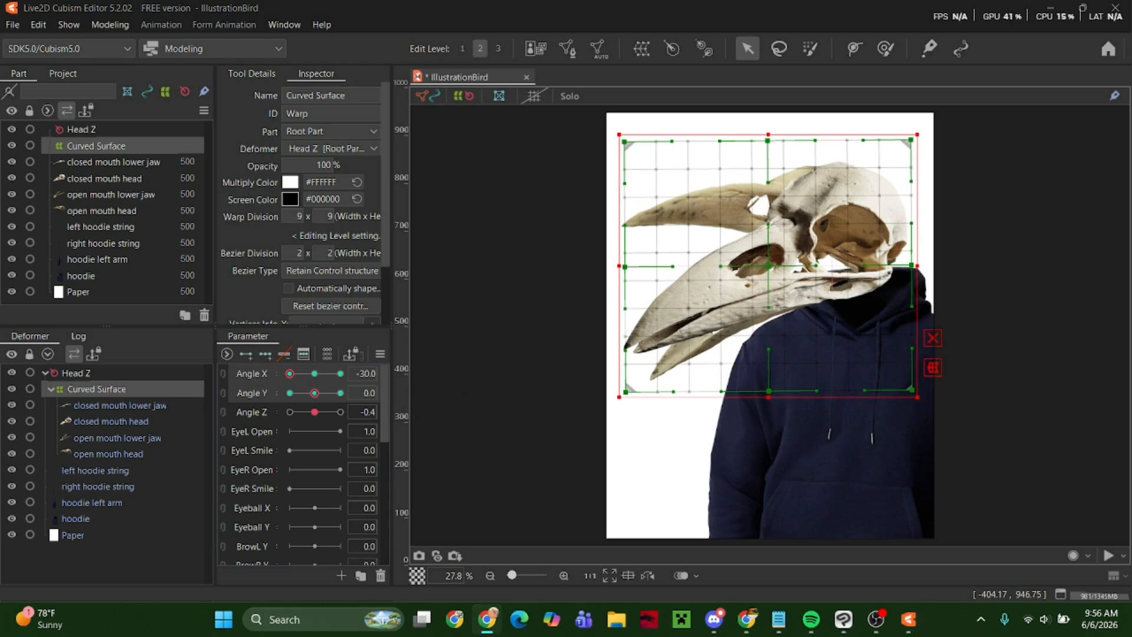
Reshape the skull's warp grid at Angle X -30 to foreshorten the beak and turn the head.
key("c")
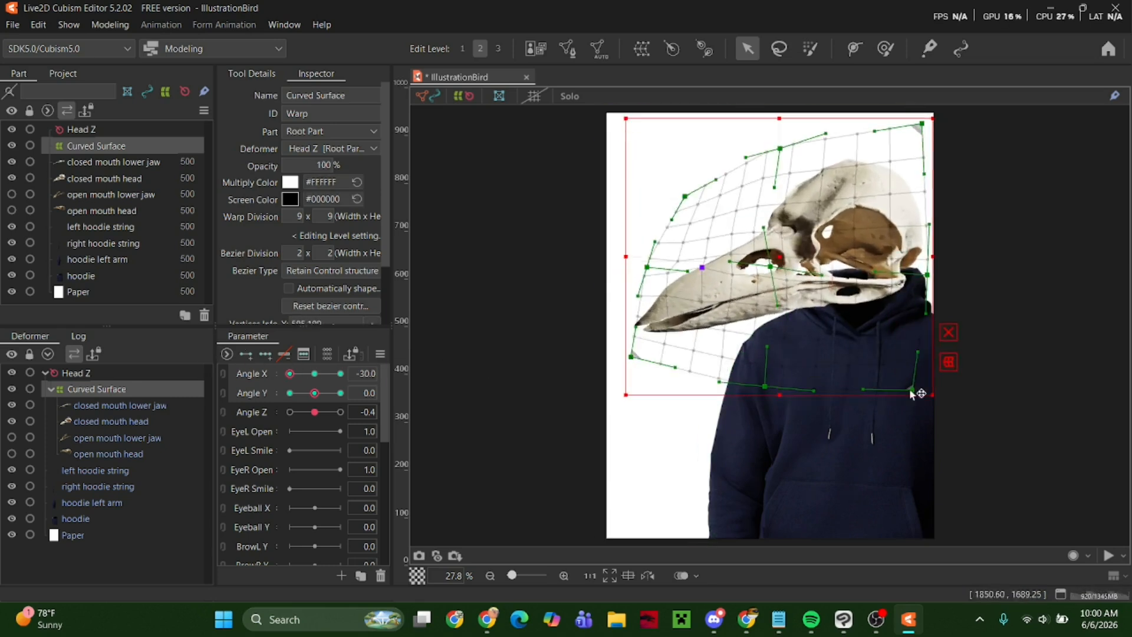
mouse_move(290, 373)
left_mouse_down()
mouse_move(316, 377)
mouse_move(289, 373)
left_mouse_up()
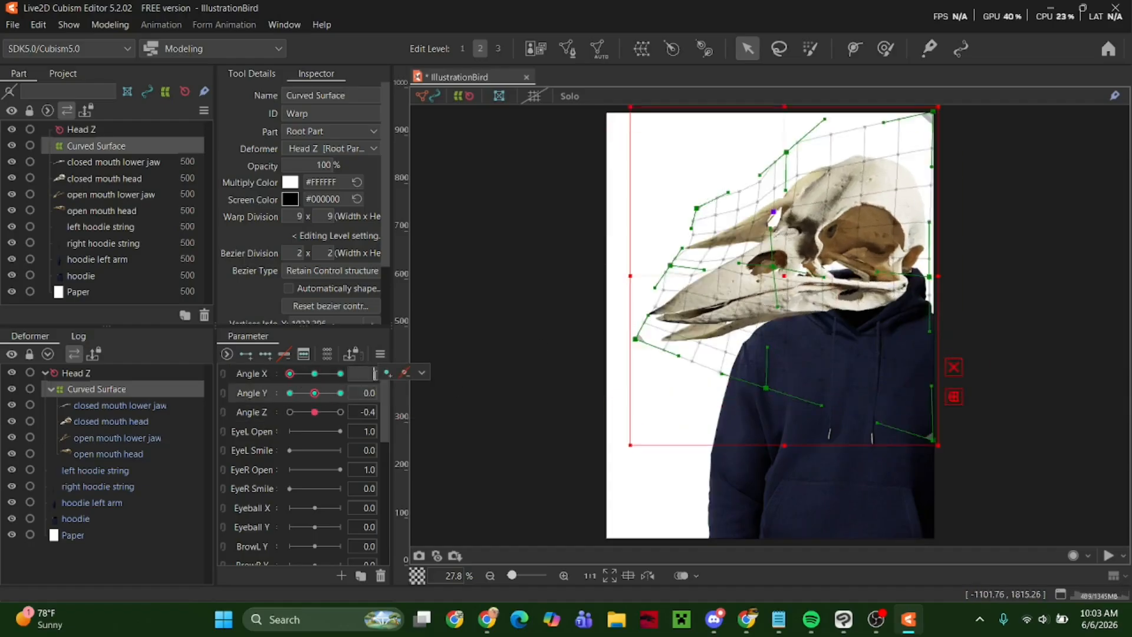
left_click_drag(911, 140, 937, 121)
Reshape the skull's warp grid corners, centre and lower edge at Angle Y 30.
left_click(314, 394)
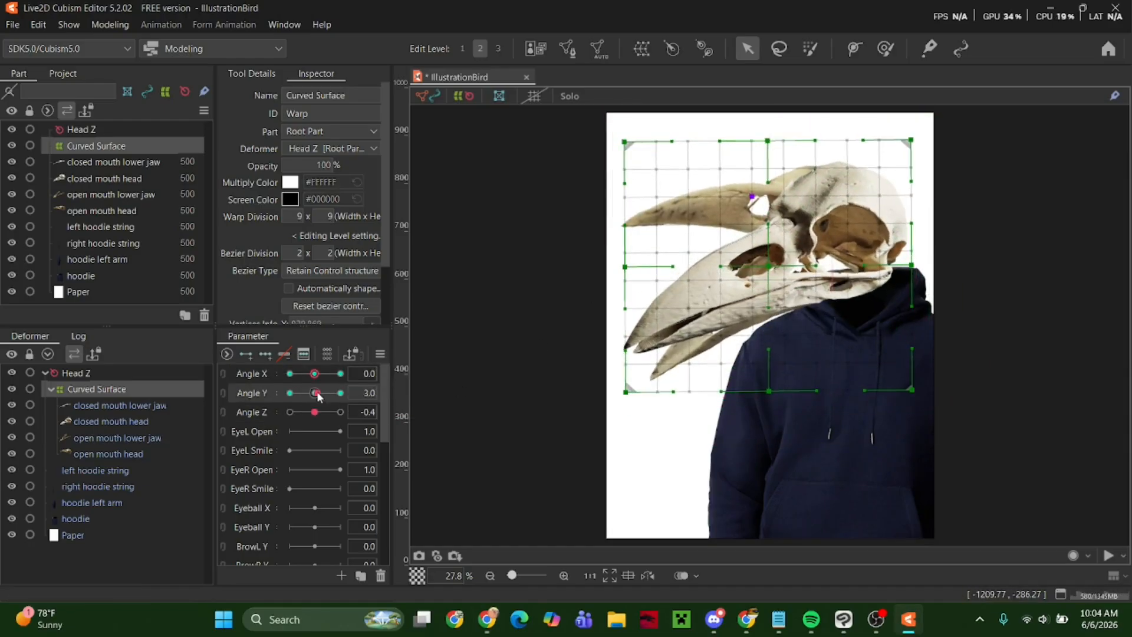
left_click(340, 393)
left_click_drag(911, 391, 993, 405)
left_click_drag(911, 141, 884, 153)
left_click_drag(625, 142, 639, 170)
left_click_drag(721, 265, 723, 284)
left_click_drag(772, 360, 774, 379)
left_click_drag(625, 392, 610, 389)
left_click_drag(341, 393, 314, 393)
Hide both open-mouth skull parts and synthesize the head warp's corner forms for Angle X and Angle Y.
left_click(12, 453)
left_click(12, 437)
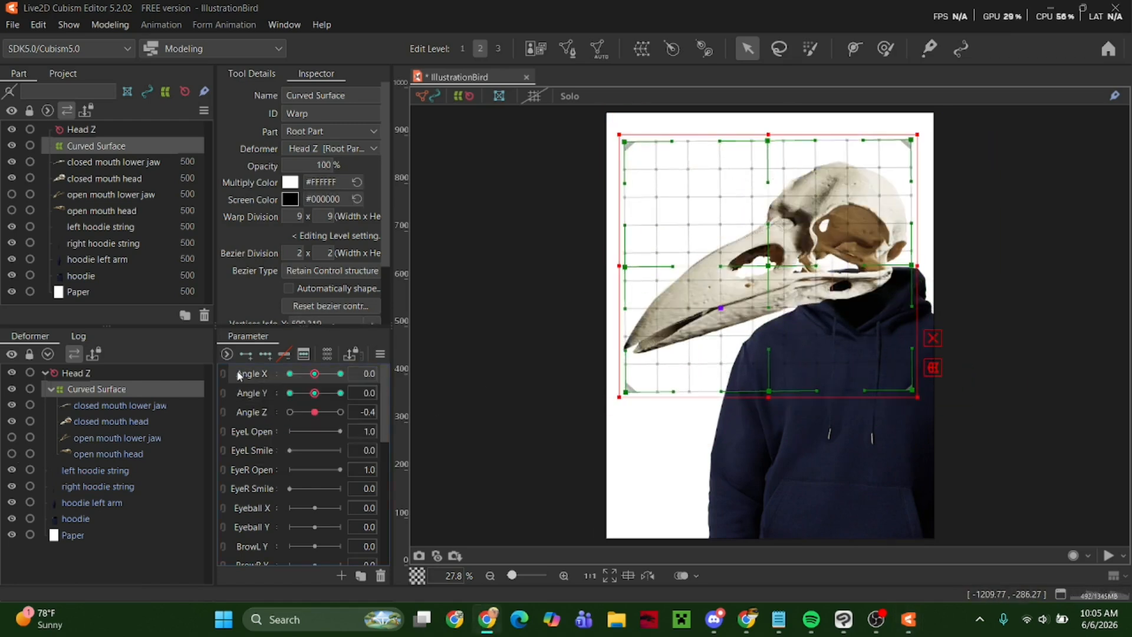
left_click(380, 354)
left_click(454, 313)
left_click(642, 483)
left_click_drag(315, 374, 315, 374)
Adjust the upper edge of the head's warp grid at Angle X -30 and Angle Y -30.
left_click(289, 374)
left_click(289, 394)
left_click_drag(796, 142, 817, 151)
Pull the warp grid's lower front corner outward at Angle X -30 and Angle Y 30 to lengthen the beak.
left_click(341, 393)
left_click_drag(615, 349, 594, 334)
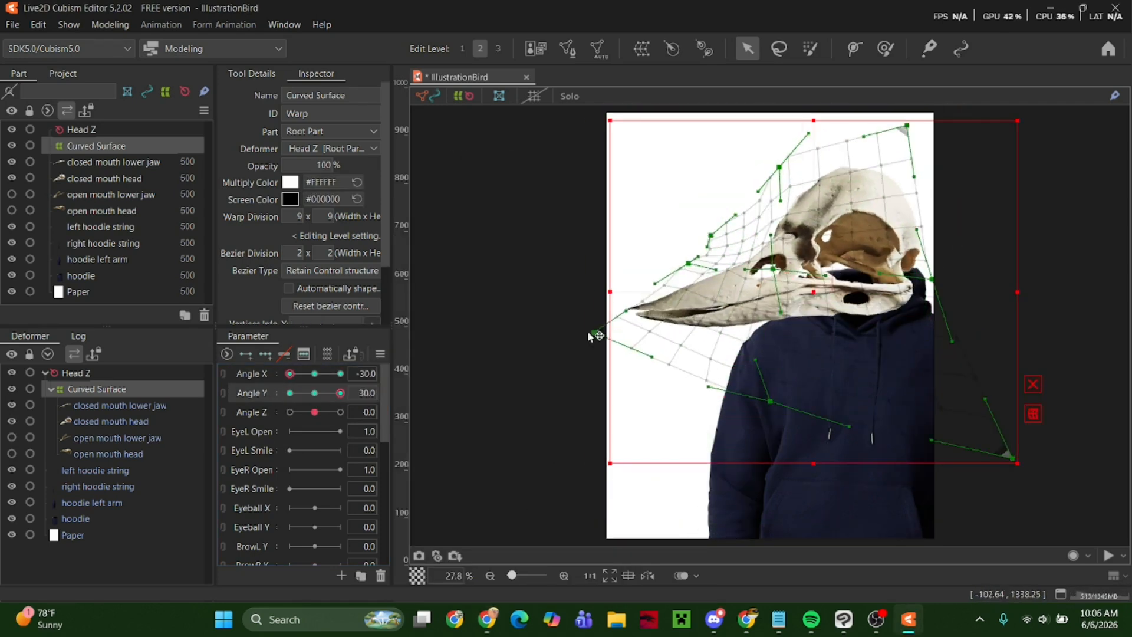
left_click(289, 393)
left_click(340, 394)
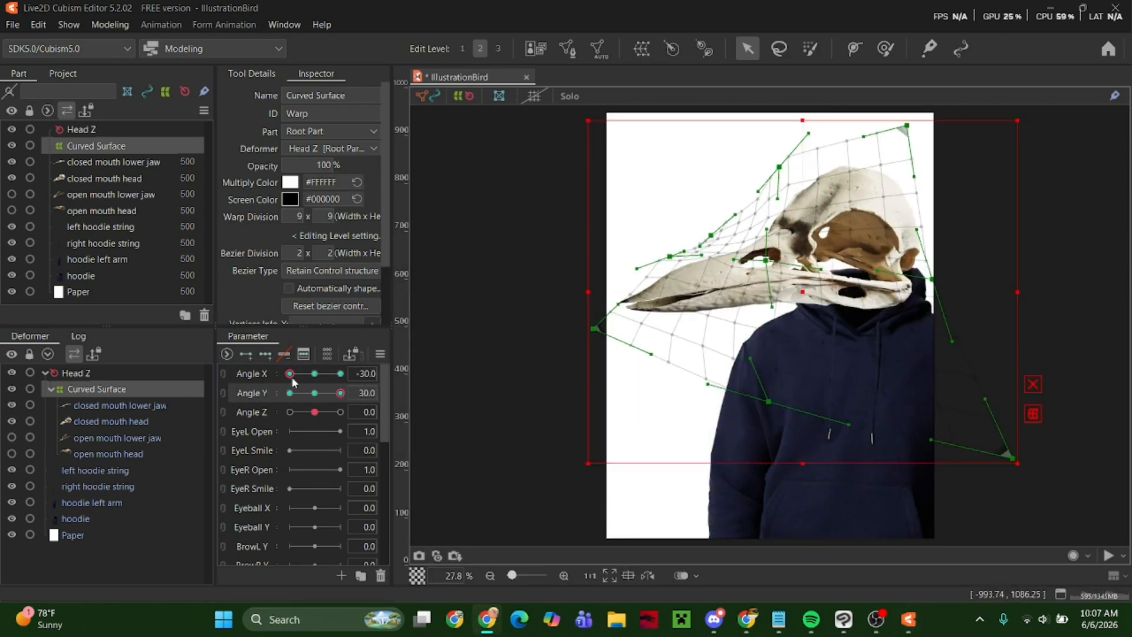
Adjust the upper edge and lower back corner of the head's warp grid at Angle X -30, checking the Angle Y keys.
left_click(340, 393)
left_click_drag(809, 134, 816, 143)
left_click(290, 393)
left_click(315, 393)
left_click(289, 393)
left_click(314, 393)
left_click_drag(927, 440, 935, 442)
left_click(340, 394)
left_click(290, 394)
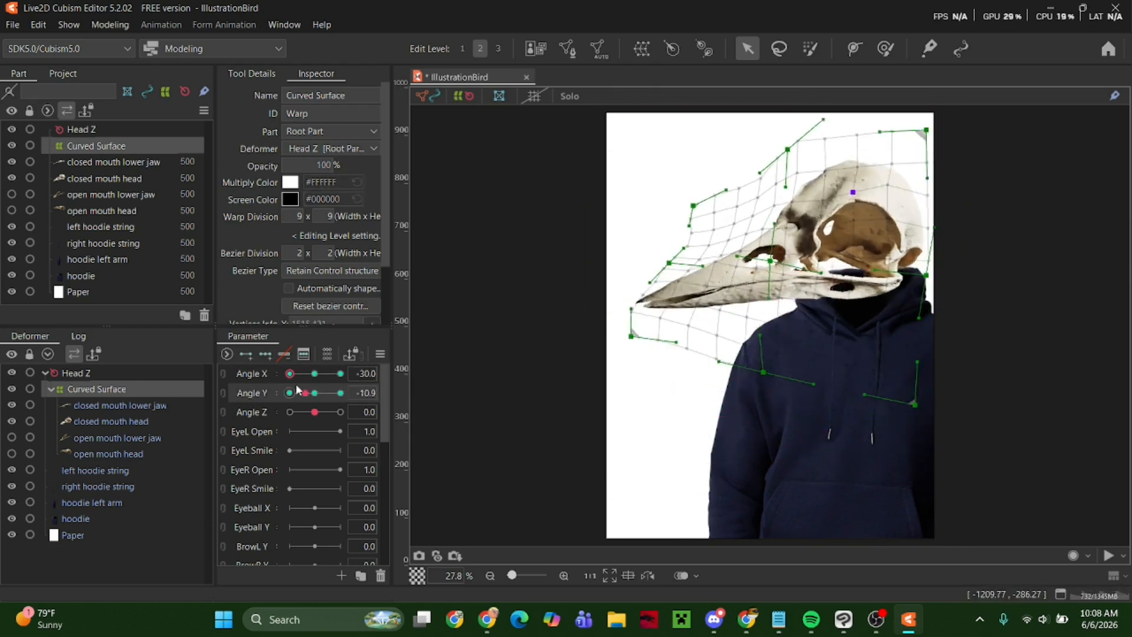
Lower and pull in the warp grid's upper edge and centre at Angle X 0 and Angle Y 30.
left_click(315, 374)
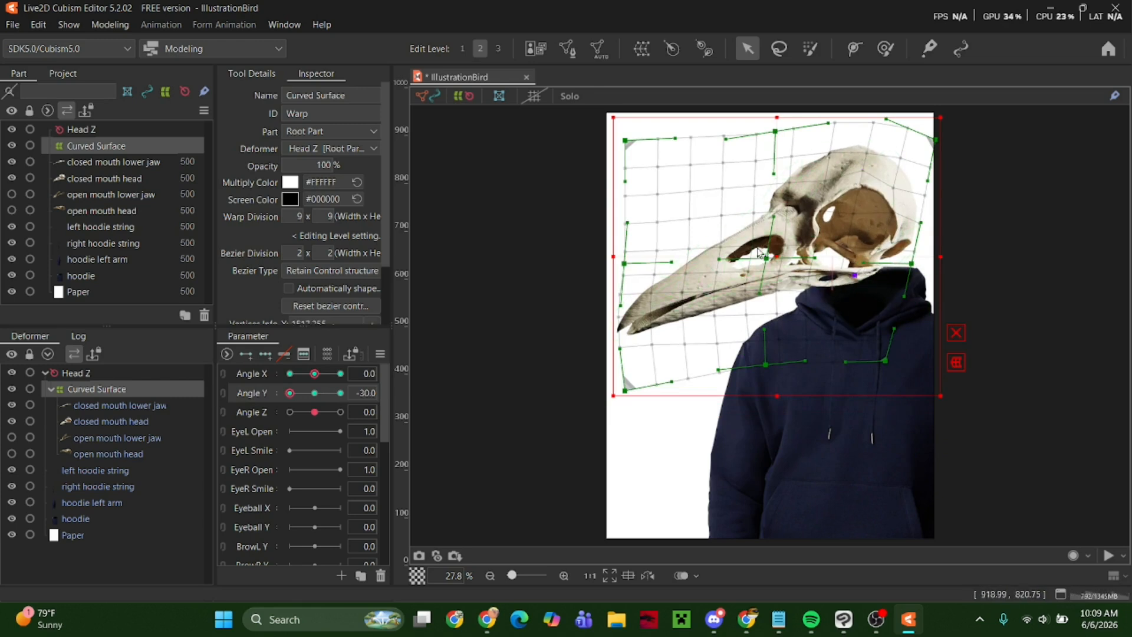
left_click(339, 393)
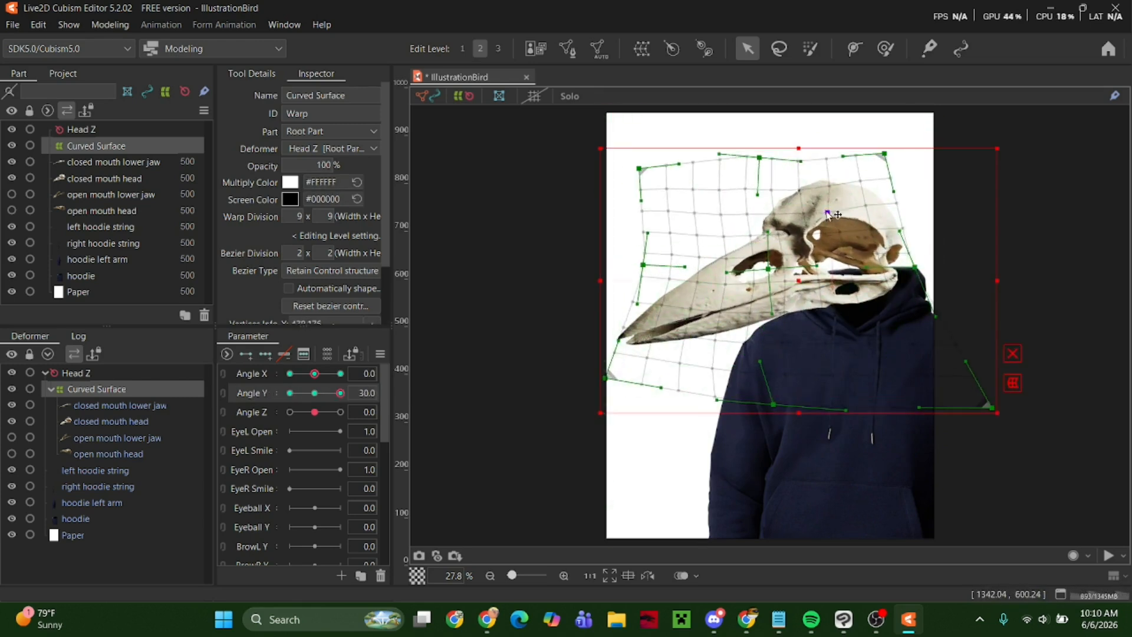
left_click(289, 394)
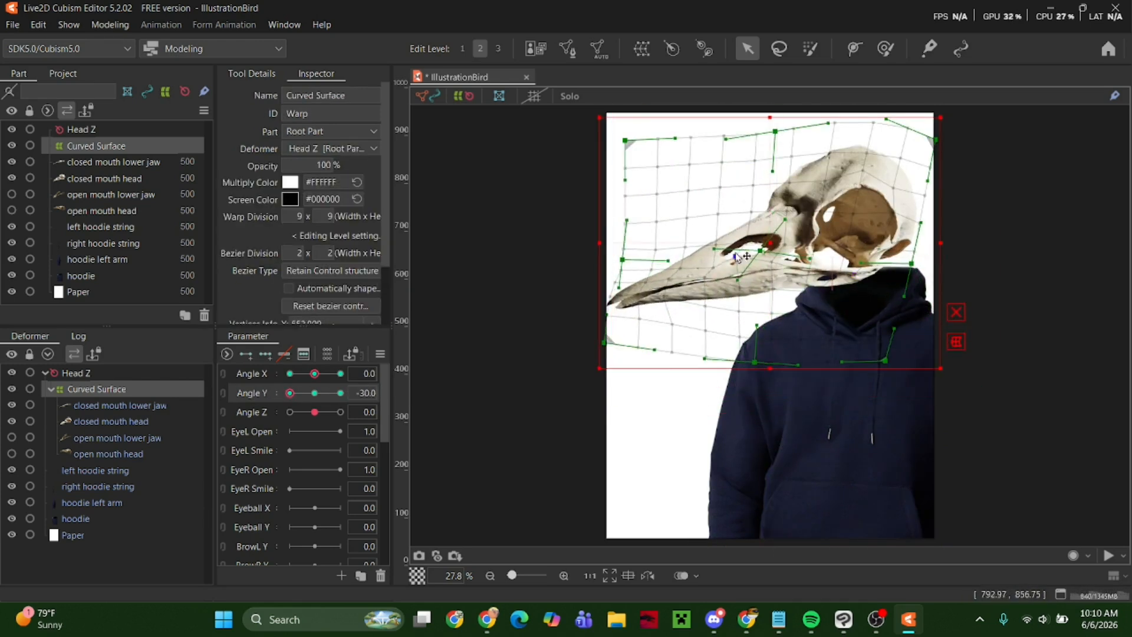
left_click_drag(290, 393, 316, 403)
left_click(340, 393)
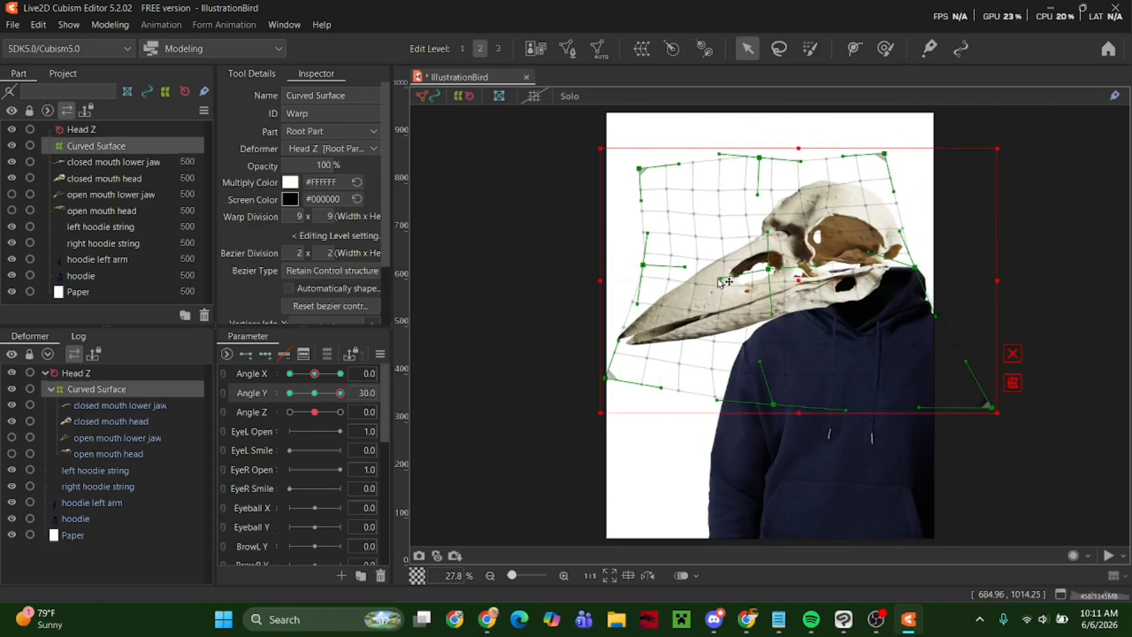
left_click(663, 312)
left_click(289, 393)
left_click(340, 393)
left_click_drag(800, 161, 768, 167)
left_click_drag(719, 154, 703, 181)
left_click_drag(762, 228, 742, 221)
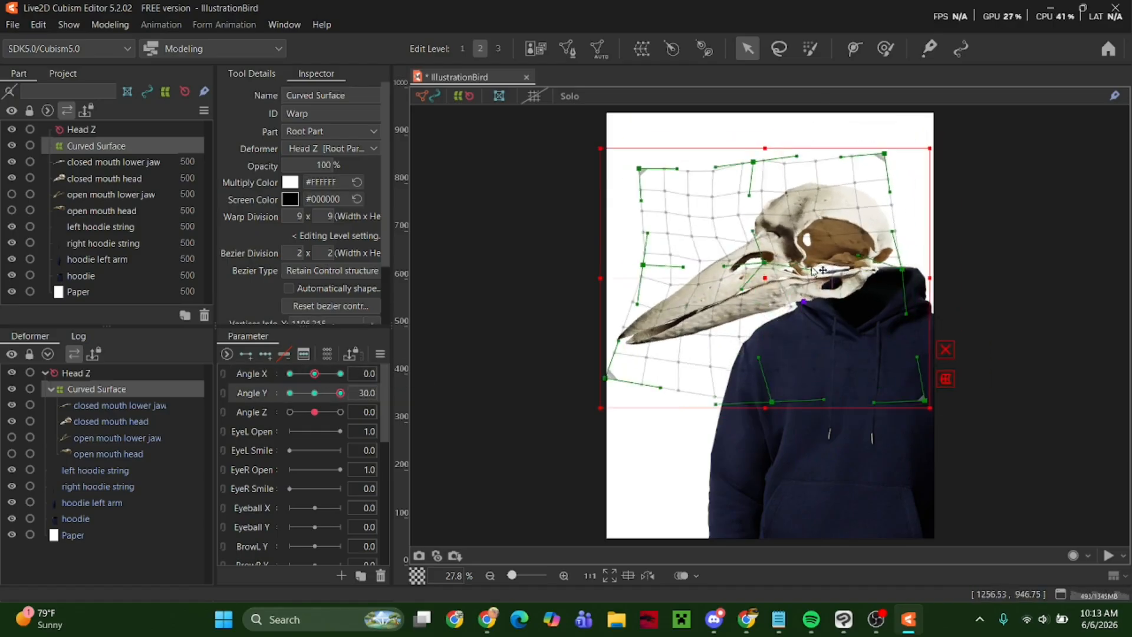
Move the warp grid's upper back corner, upper edge and centre forward at Angle X 0 and Angle Y 30.
mouse_move(340, 393)
left_mouse_down()
mouse_move(277, 372)
mouse_move(340, 393)
left_mouse_up()
left_click_drag(884, 154, 859, 163)
left_click_drag(753, 161, 734, 175)
left_click_drag(902, 268, 908, 273)
left_click_drag(764, 262, 753, 272)
left_click(695, 316)
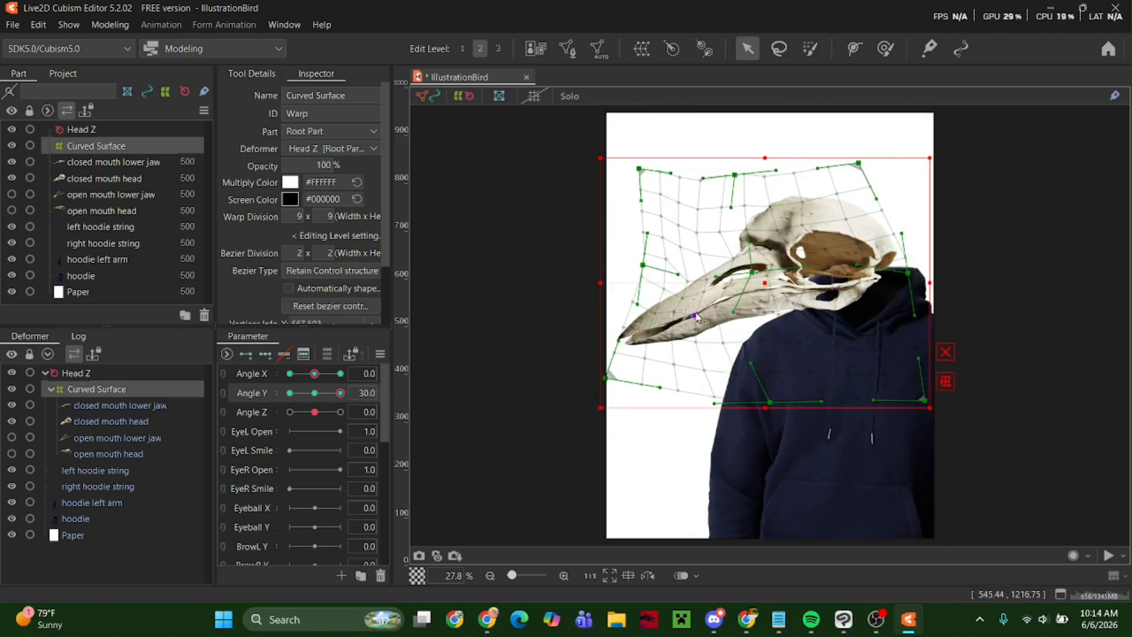
Spread the warp grid's two upper corners outward at Angle X 0 and Angle Y 30.
mouse_move(340, 393)
left_mouse_down()
mouse_move(236, 384)
mouse_move(341, 392)
left_mouse_up()
left_click_drag(859, 163, 914, 152)
left_click_drag(639, 168, 595, 153)
Preview the skull's movement across the Angle X and Angle Y keys.
left_click_drag(340, 392, 290, 393)
mouse_move(314, 374)
left_mouse_down()
mouse_move(407, 359)
mouse_move(316, 374)
left_mouse_up()
left_click_drag(290, 393, 314, 393)
left_click_drag(316, 374, 290, 374)
left_click_drag(686, 316, 684, 311)
mouse_move(314, 393)
left_mouse_down()
mouse_move(340, 393)
mouse_move(315, 393)
left_mouse_up()
left_click_drag(314, 374, 264, 383)
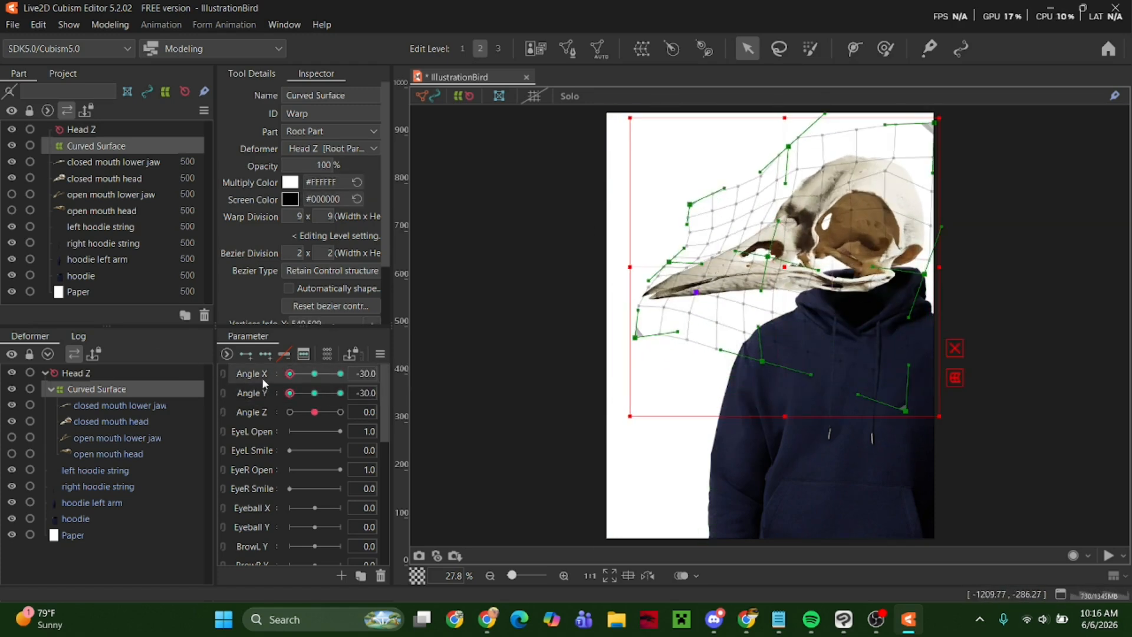
left_click(314, 374)
left_click(315, 393)
Refine the warp grid's upper corners and centre at Angle X 0 and Angle Y 30, and check the head turn.
left_click(340, 393)
left_click(920, 207)
double_click(764, 274)
left_click(606, 117)
left_click_drag(941, 146, 950, 159)
left_click_drag(341, 394, 289, 393)
left_click_drag(314, 374, 263, 374)
left_click(314, 374)
left_click(340, 393)
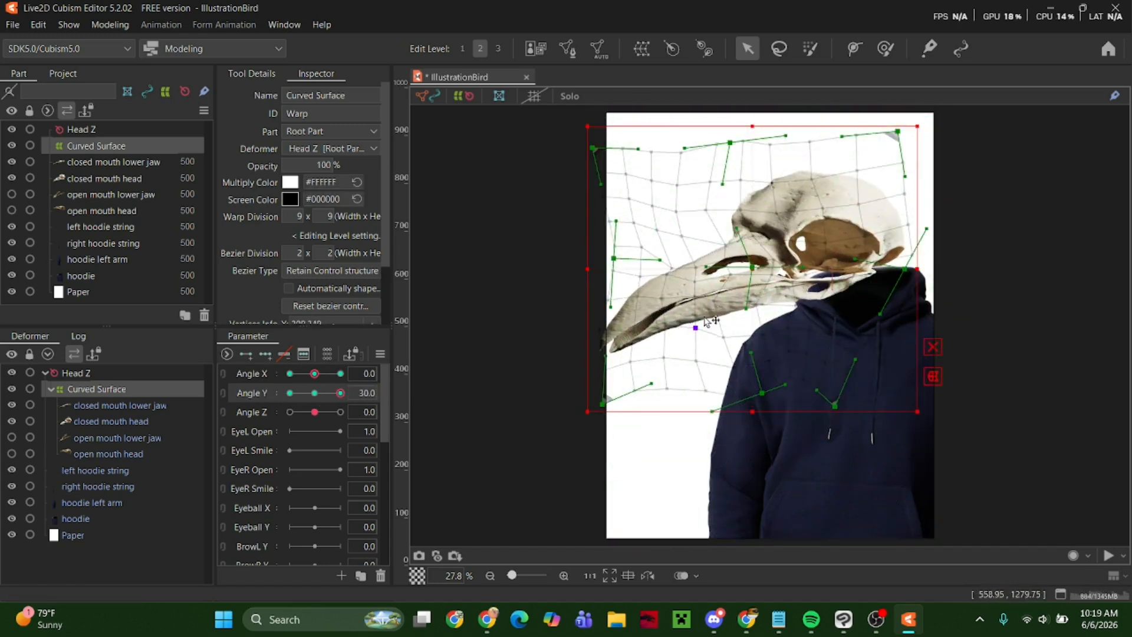
Move the middle point of the warp grid's back edge at Angle X 0 and Angle Y 30.
left_click(340, 394)
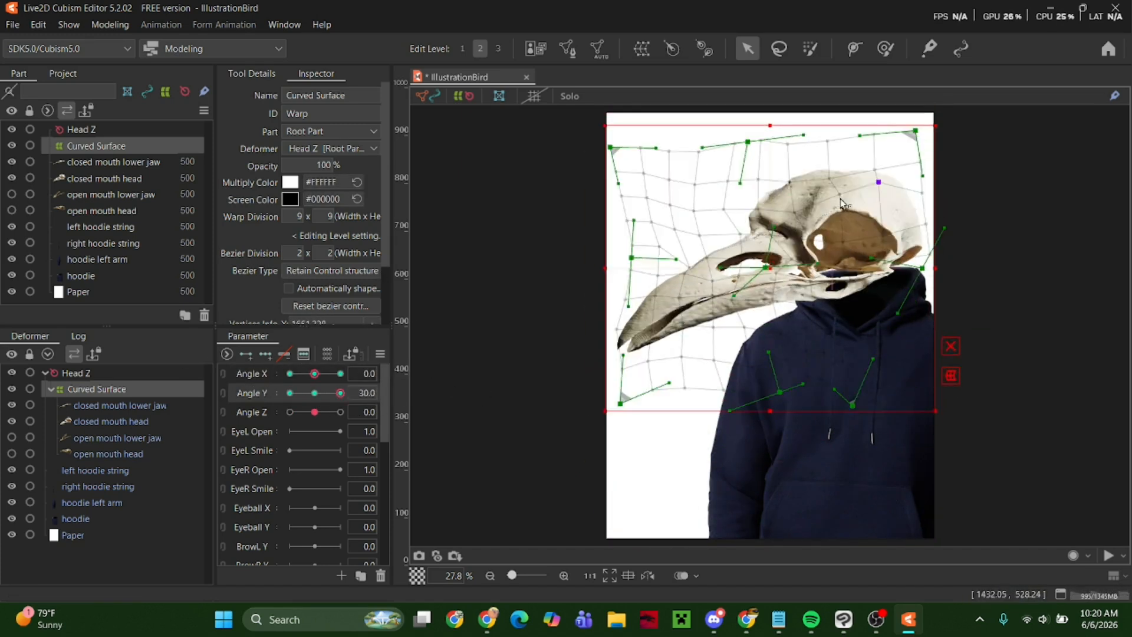
left_click_drag(919, 266, 893, 265)
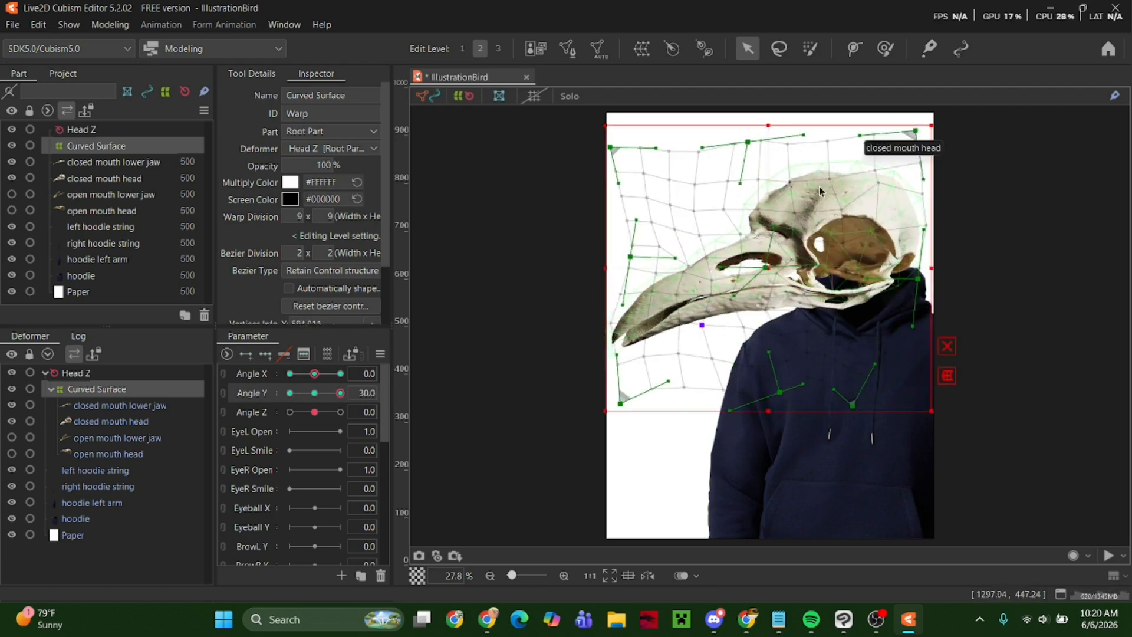
left_click(655, 276)
mouse_move(341, 394)
left_mouse_down()
mouse_move(307, 404)
mouse_move(341, 398)
mouse_move(293, 396)
mouse_move(340, 394)
mouse_move(202, 374)
mouse_move(341, 393)
left_mouse_up()
left_click(781, 328)
left_click(1002, 407)
Reselect the Curved Surface deformer and raise its grid's front edge at Angle Y 30 to lift the beak.
left_click(100, 389)
left_click(800, 308)
left_click_drag(802, 254, 815, 262)
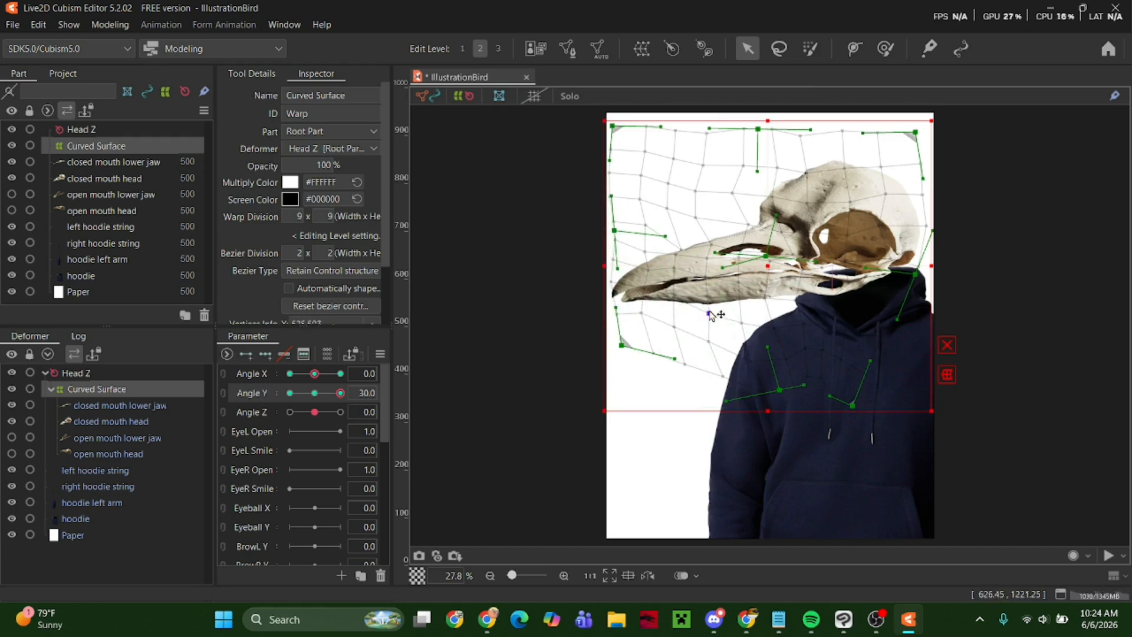
mouse_move(341, 394)
left_mouse_down()
mouse_move(265, 407)
mouse_move(341, 394)
left_mouse_up()
left_click_drag(849, 202, 853, 215)
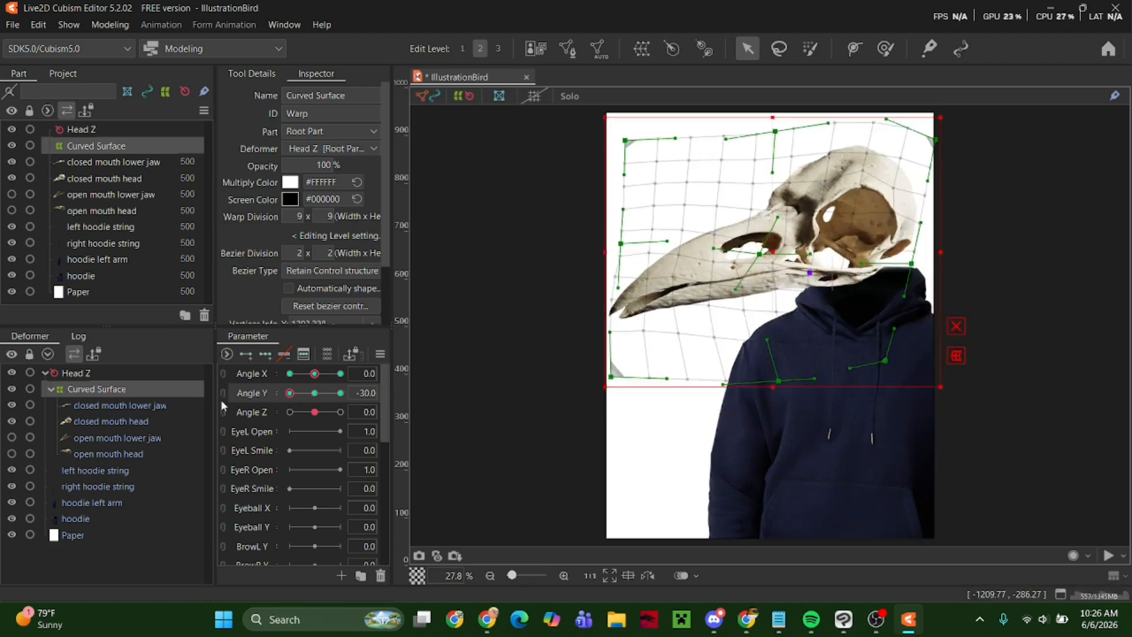
left_click_drag(345, 401, 289, 394)
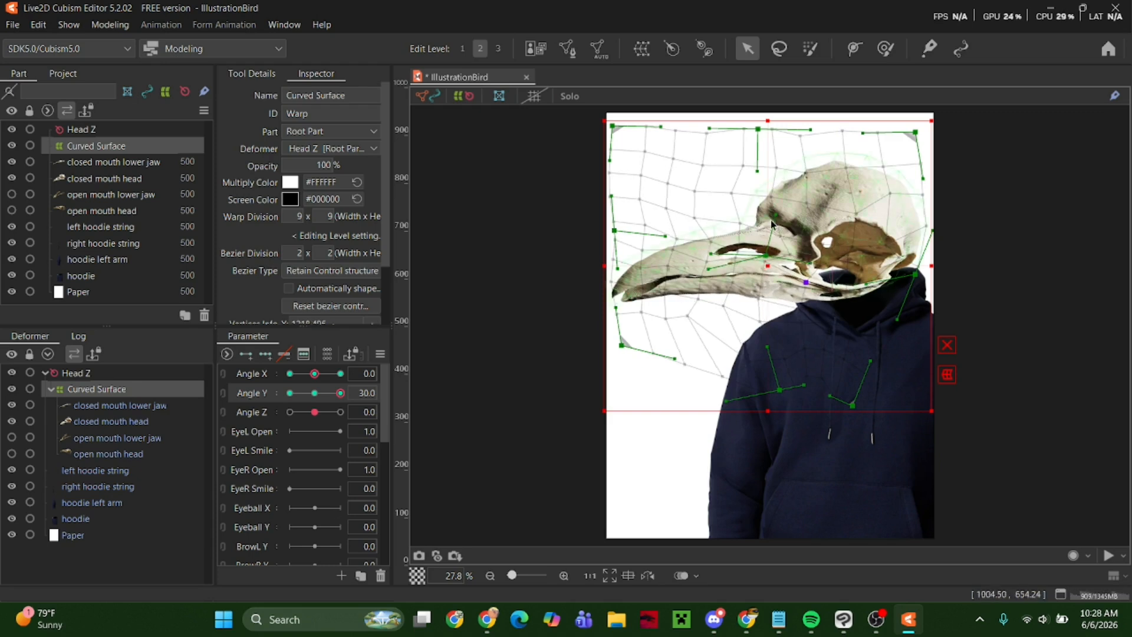
left_click_drag(314, 374, 277, 396)
key("Delete")
key("ctrl+z")
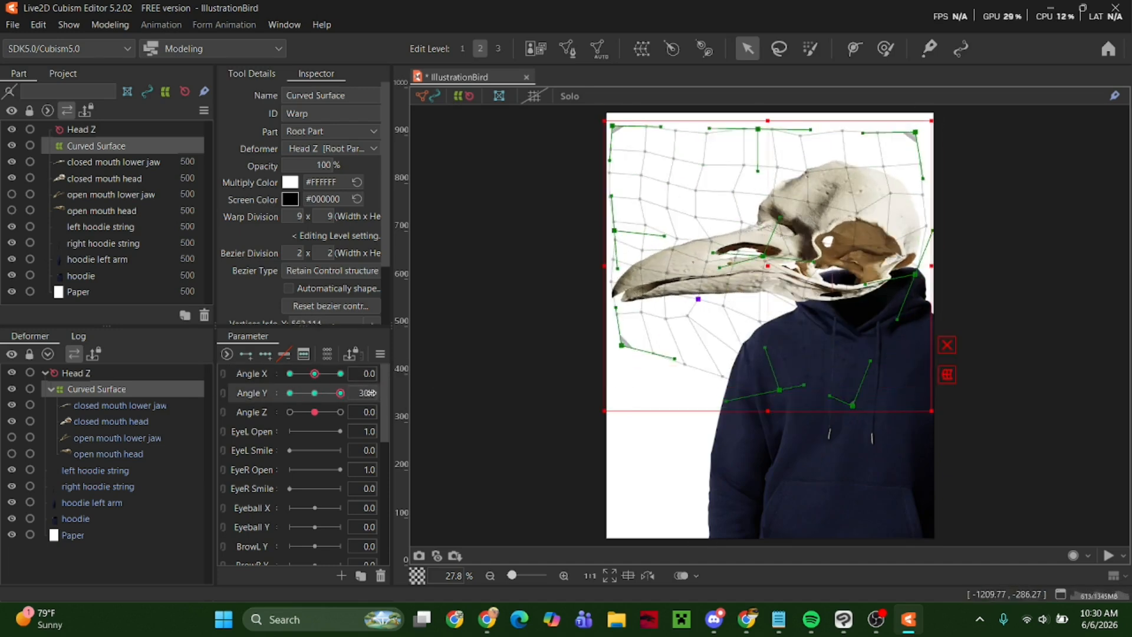
Raise the warp grid's upper edge, upper corners and front edge at Angle X -30 and Angle Y 30.
left_click_drag(524, 393, 354, 394)
left_click_drag(314, 374, 277, 377)
left_click_drag(779, 168, 778, 133)
left_click_drag(904, 156, 920, 140)
left_click_drag(643, 157, 640, 136)
left_click_drag(649, 224, 627, 208)
Fine-tune the warp grid's front edge, lower front corner, back edge and cranium area at Angle Y 30.
left_click_drag(670, 269, 677, 253)
left_click_drag(593, 329, 612, 334)
left_click_drag(831, 242, 830, 249)
left_click_drag(920, 280, 923, 284)
left_click_drag(823, 182, 813, 173)
left_click_drag(854, 181, 862, 176)
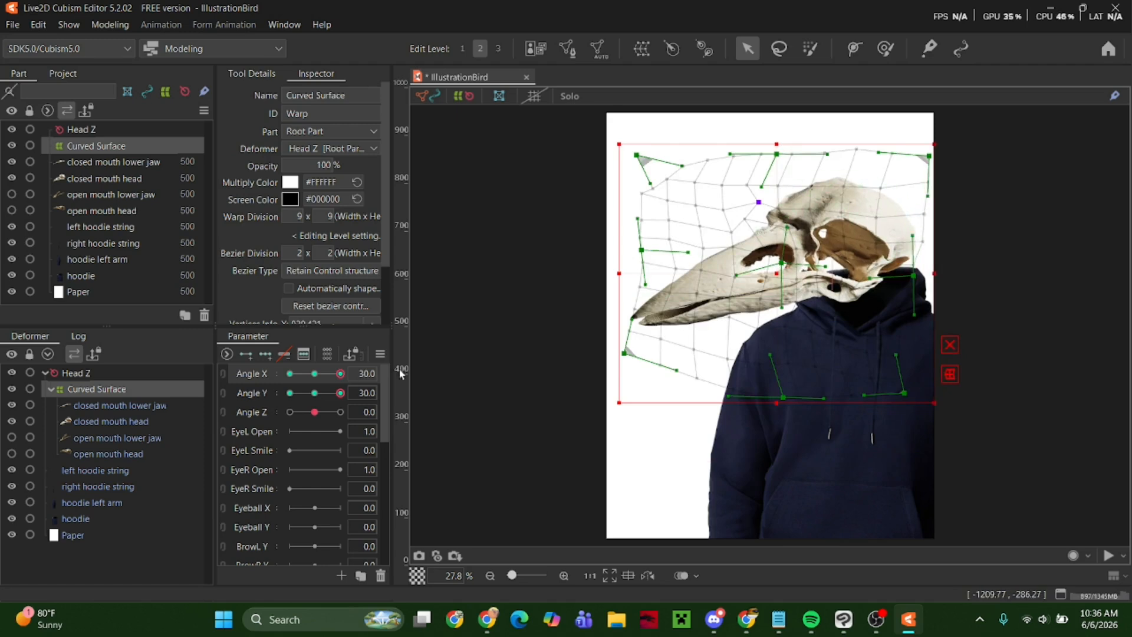
Reshape the warp grid's upper edge and back corner at Angle X 30 and Angle Y 30.
left_click_drag(930, 156, 904, 153)
left_click_drag(776, 154, 779, 135)
left_click_drag(903, 153, 961, 176)
mouse_move(340, 392)
left_mouse_down()
mouse_move(220, 405)
mouse_move(358, 379)
left_mouse_up()
left_click(755, 209)
left_click_drag(919, 134, 909, 148)
left_click_drag(916, 240, 937, 236)
Pull the warp grid's lower edge forward and raise its front edge and centre at Angle X 30 and Angle Y 30.
left_click_drag(904, 393, 860, 393)
left_click_drag(783, 397, 758, 388)
left_click_drag(637, 156, 642, 143)
left_click_drag(642, 250, 636, 230)
left_click_drag(625, 318, 629, 312)
left_click_drag(782, 257, 779, 252)
left_click_drag(780, 175, 783, 174)
Adjust the warp grid's centre, front edge and lower edge handles at Angle Y 30.
mouse_move(340, 393)
left_mouse_down()
mouse_move(290, 393)
mouse_move(340, 394)
left_mouse_up()
left_click_drag(618, 263, 645, 263)
left_click_drag(804, 266, 795, 264)
mouse_move(340, 394)
left_mouse_down()
mouse_move(288, 396)
mouse_move(340, 394)
left_mouse_up()
left_click_drag(766, 291, 792, 295)
left_click_drag(723, 376, 737, 406)
left_click_drag(697, 227, 677, 215)
left_click_drag(667, 168, 646, 181)
mouse_move(646, 310)
left_mouse_down()
mouse_move(623, 307)
mouse_move(636, 298)
left_mouse_up()
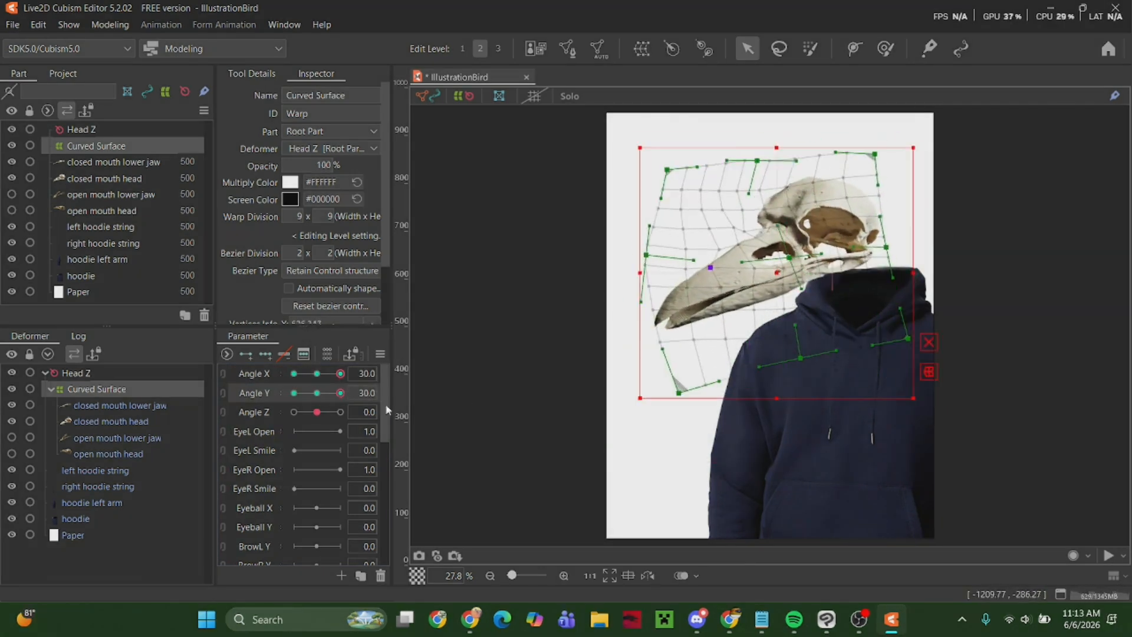
left_click_drag(723, 331, 757, 361)
Move the warp grid's lower back corner, centre and front edge at Angle X -30 and Angle Y 30.
left_click_drag(340, 374, 294, 373)
left_click_drag(905, 409, 892, 382)
left_click_drag(776, 261, 768, 255)
mouse_move(294, 374)
left_mouse_down()
mouse_move(317, 374)
mouse_move(293, 374)
left_mouse_up()
left_click_drag(771, 256, 766, 250)
left_click_drag(658, 255, 652, 247)
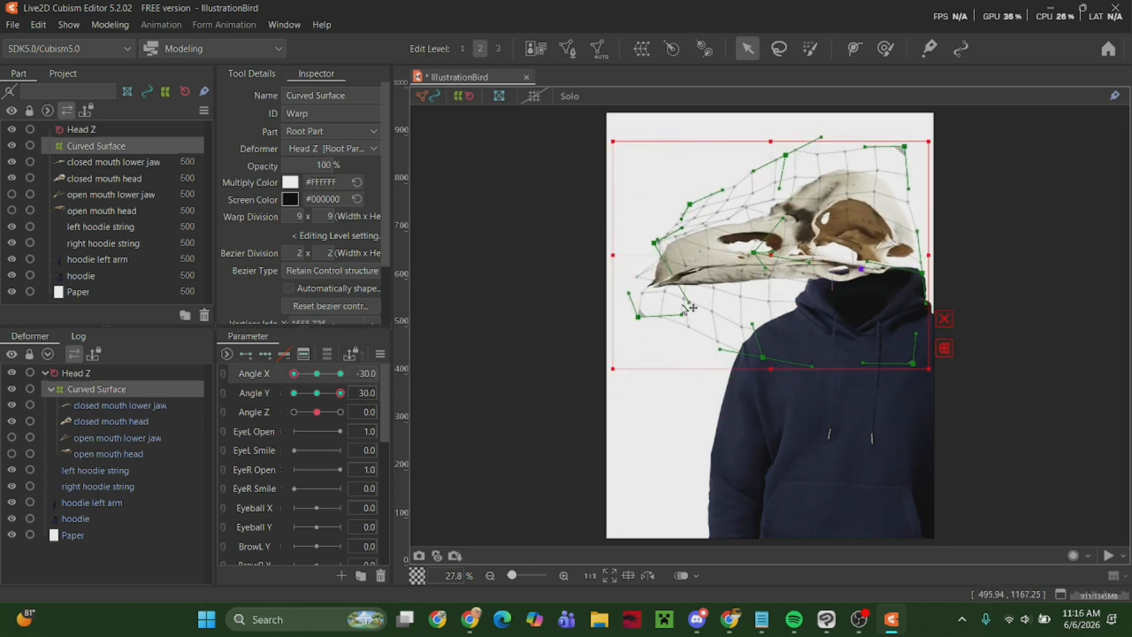
Reset Angle X and Angle Y to 0 and test the head's movement.
left_click_drag(294, 373, 317, 374)
left_click_drag(340, 393, 316, 394)
left_click(111, 25)
left_click(273, 370)
left_click_drag(873, 283, 708, 301)
left_click(1048, 34)
Shift the warp grid's centre point forward at Angle X -30.
left_click_drag(317, 392, 294, 373)
left_click_drag(811, 255, 760, 253)
mouse_move(293, 374)
left_mouse_down()
mouse_move(317, 374)
mouse_move(294, 374)
left_mouse_up()
left_click_drag(793, 254, 781, 255)
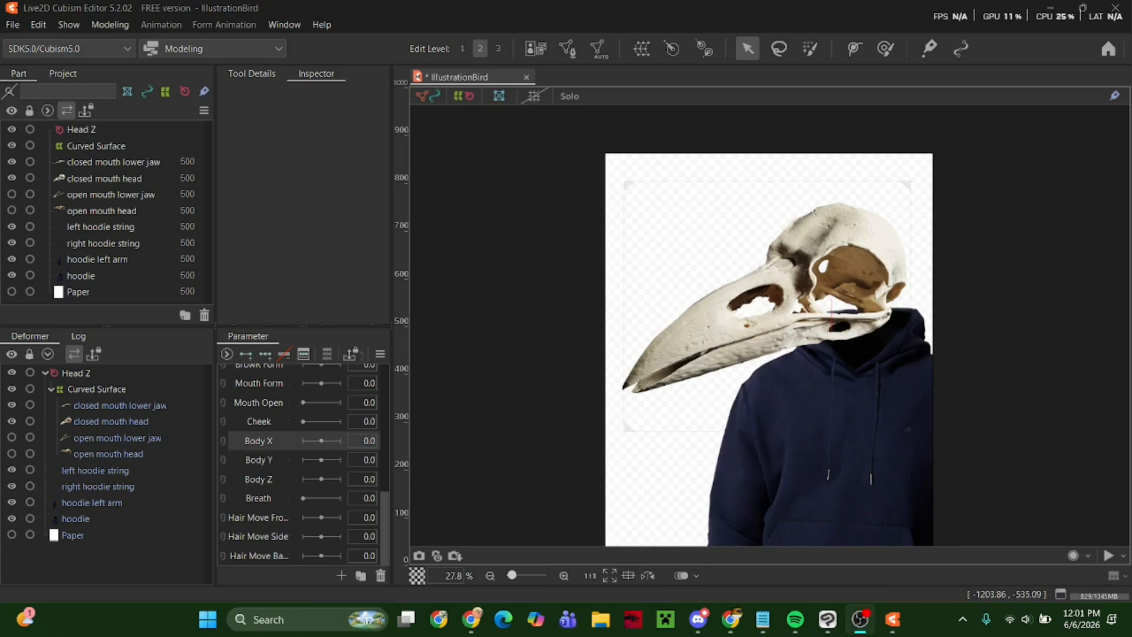
Group the hoodie, both hoodie strings and the left-arm rotation deformer under a warp deformer named torso.
left_click(94, 502)
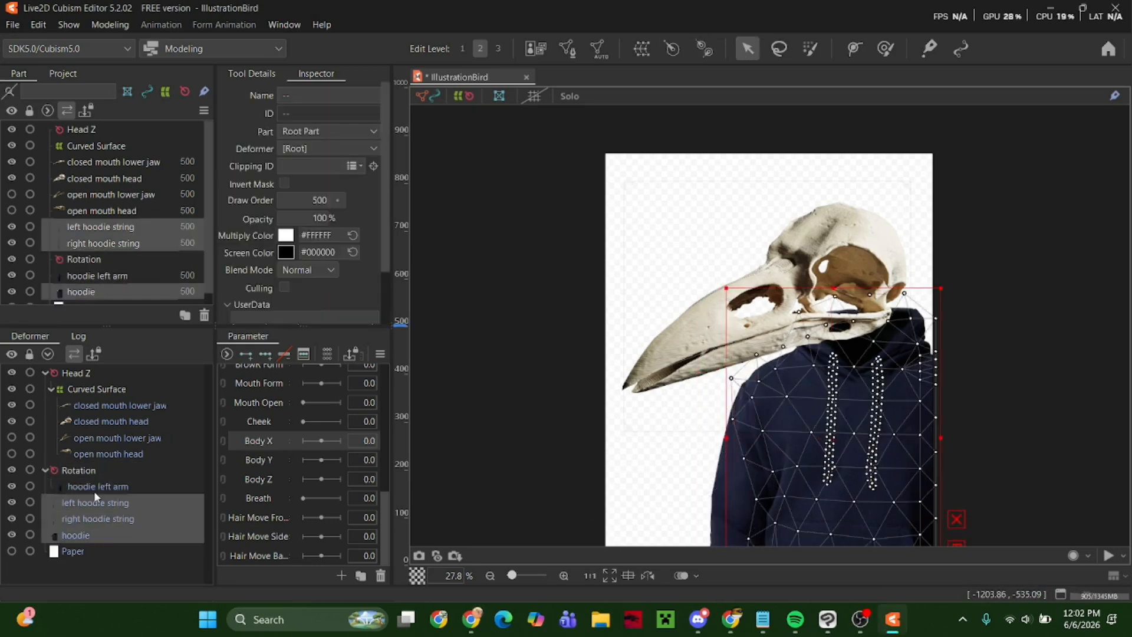
left_click(92, 516)
left_click(72, 470)
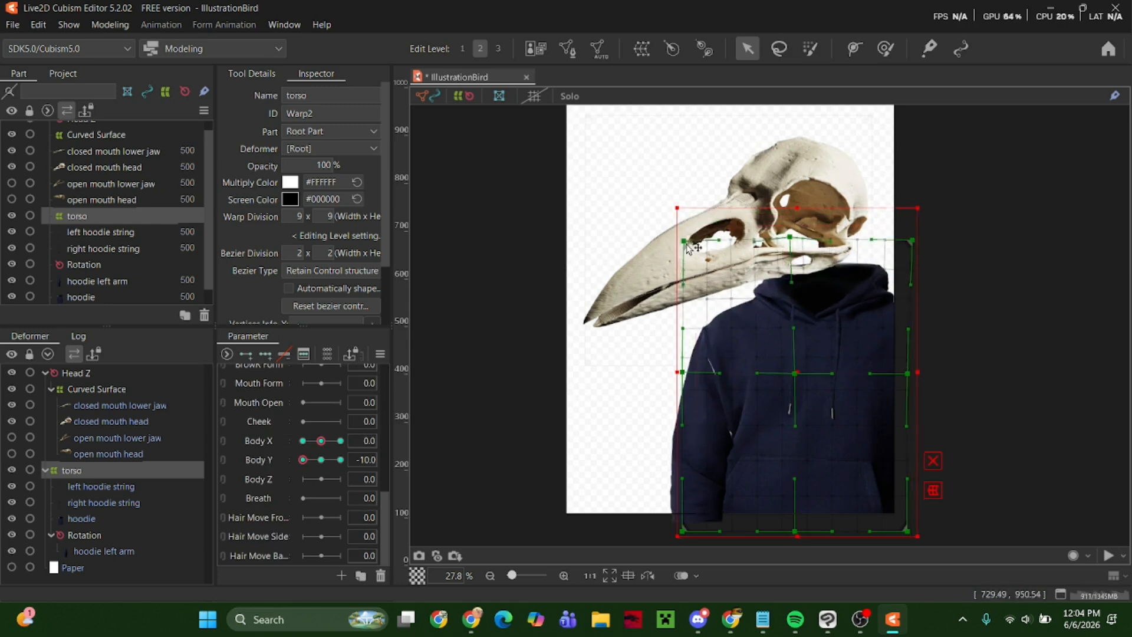
Shift the torso grid's lower edge at Body X -10 and reshape the torso grid at Body Y 10.
left_click_drag(793, 531, 779, 515)
left_click(340, 459)
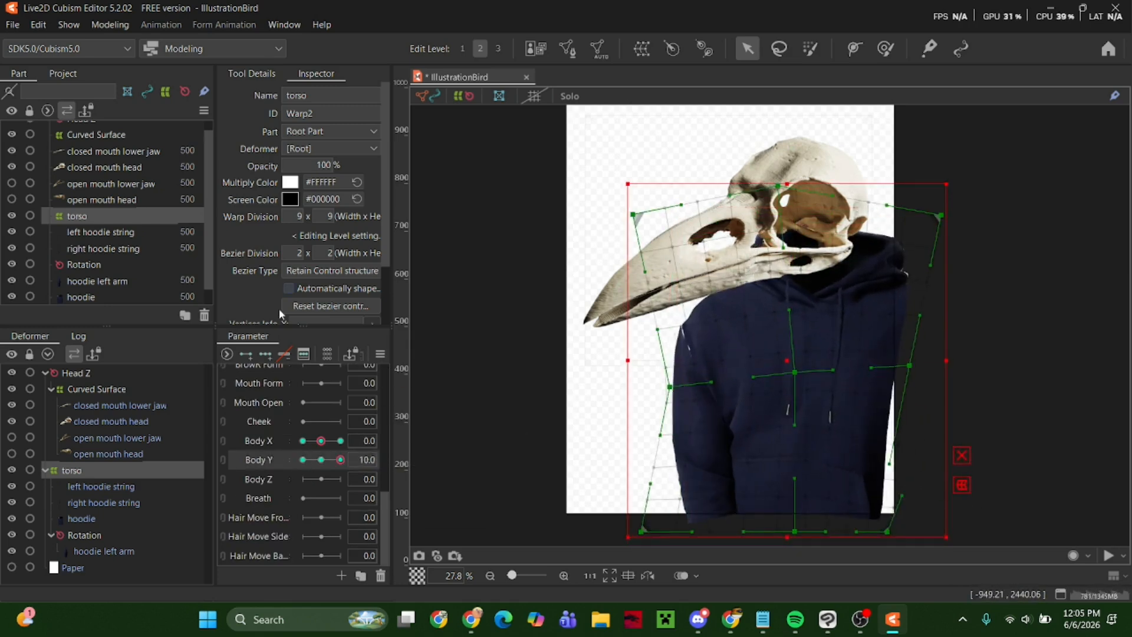
left_click(674, 336)
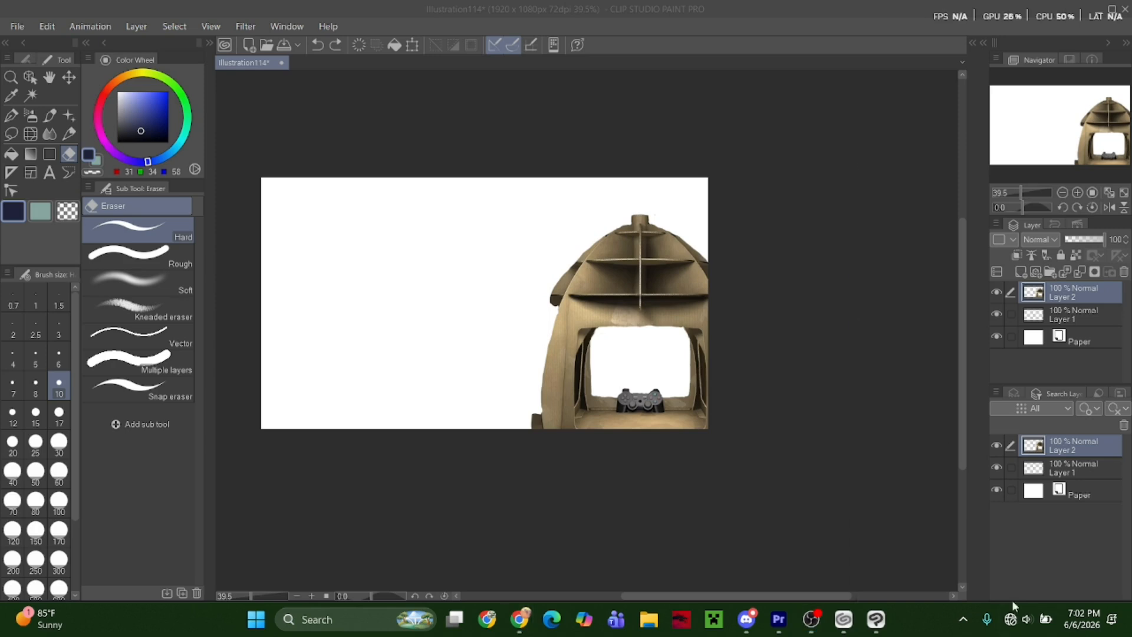
Switch to Clip Studio Paint, paste the torn cardboard strips as a new layer and lasso the lower strip.
left_click(789, 373)
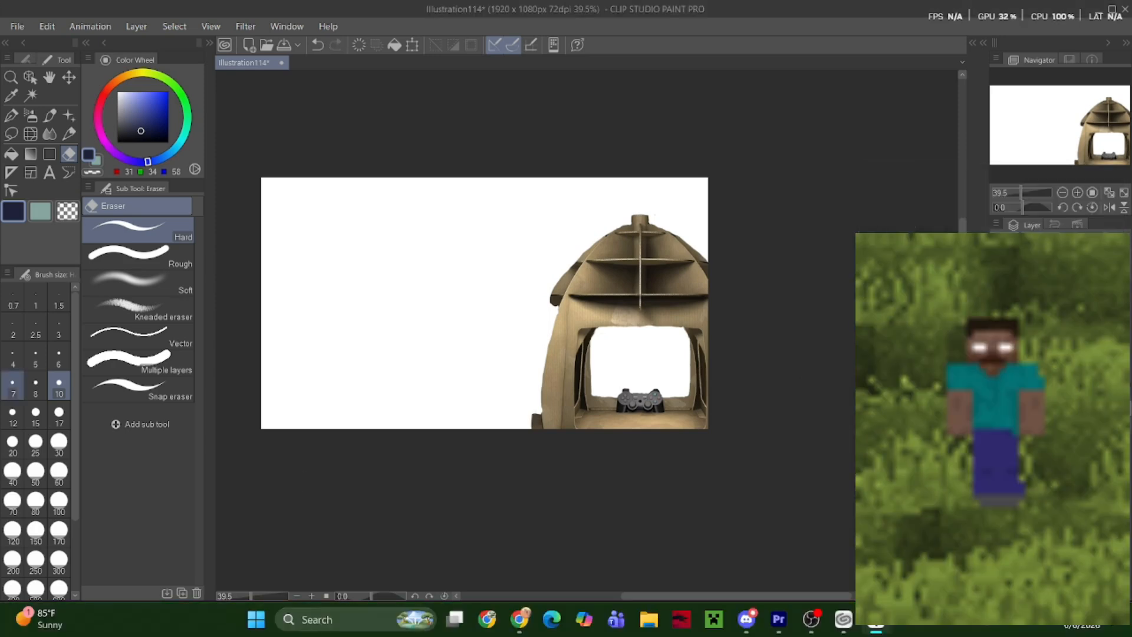
left_click(358, 306)
key("ctrl+v")
key("k")
mouse_move(322, 266)
left_mouse_down()
mouse_move(390, 301)
mouse_move(511, 285)
left_mouse_up()
Move the lower cardboard strip to the canvas's lower edge and enlarge it toward the empty side.
key("ctrl+t")
left_click_drag(531, 405, 535, 426)
mouse_move(535, 425)
left_mouse_down()
mouse_move(554, 460)
mouse_move(533, 487)
left_mouse_up()
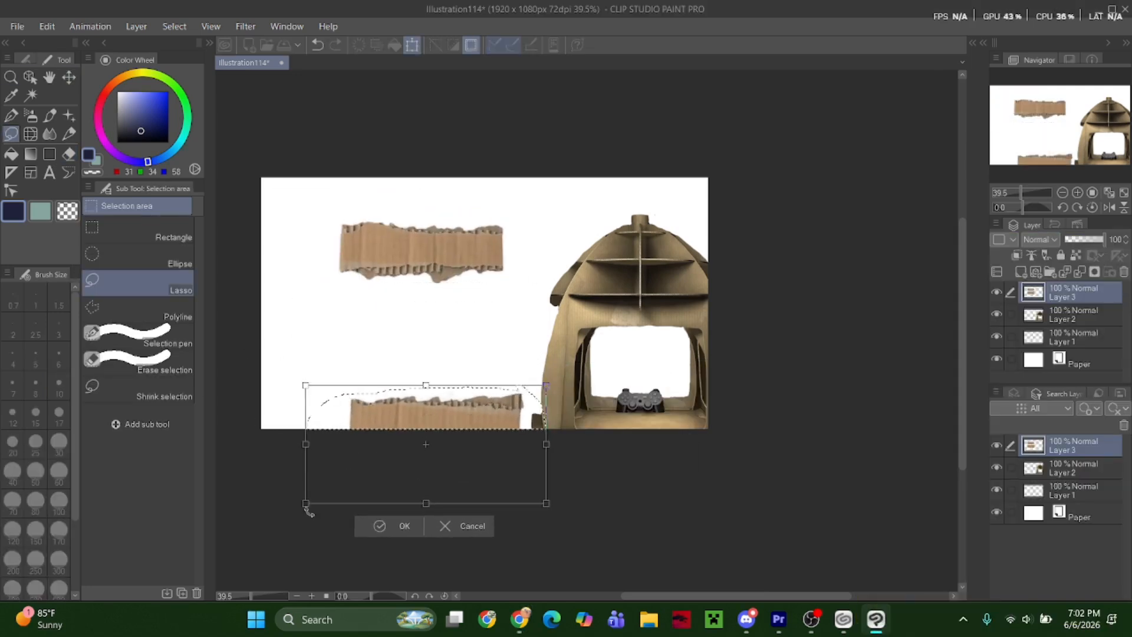
left_click_drag(306, 504, 200, 554)
left_click_drag(377, 477, 400, 448)
left_click_drag(222, 523, 167, 553)
left_click_drag(452, 463, 473, 462)
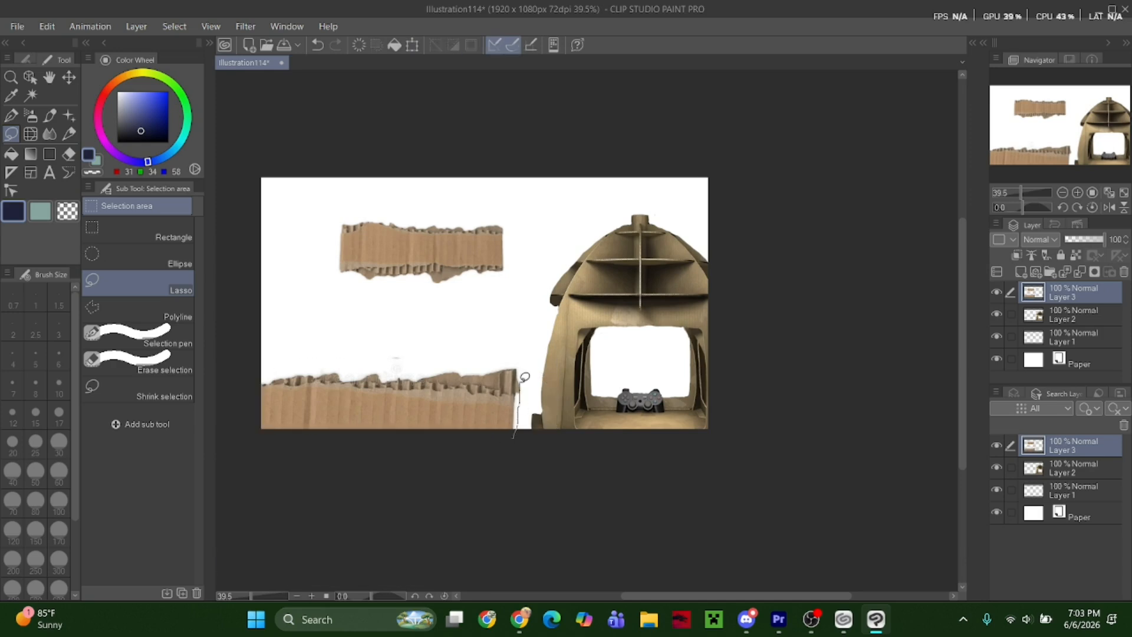
Shift the enlarged strip toward the cardboard frame, deselect it, and lower the whole strip layer.
left_click_drag(521, 381, 254, 380)
key("ctrl+t")
left_click_drag(424, 413, 452, 415)
key("Return")
key("ctrl+d")
key("k")
left_click_drag(341, 395, 374, 426)
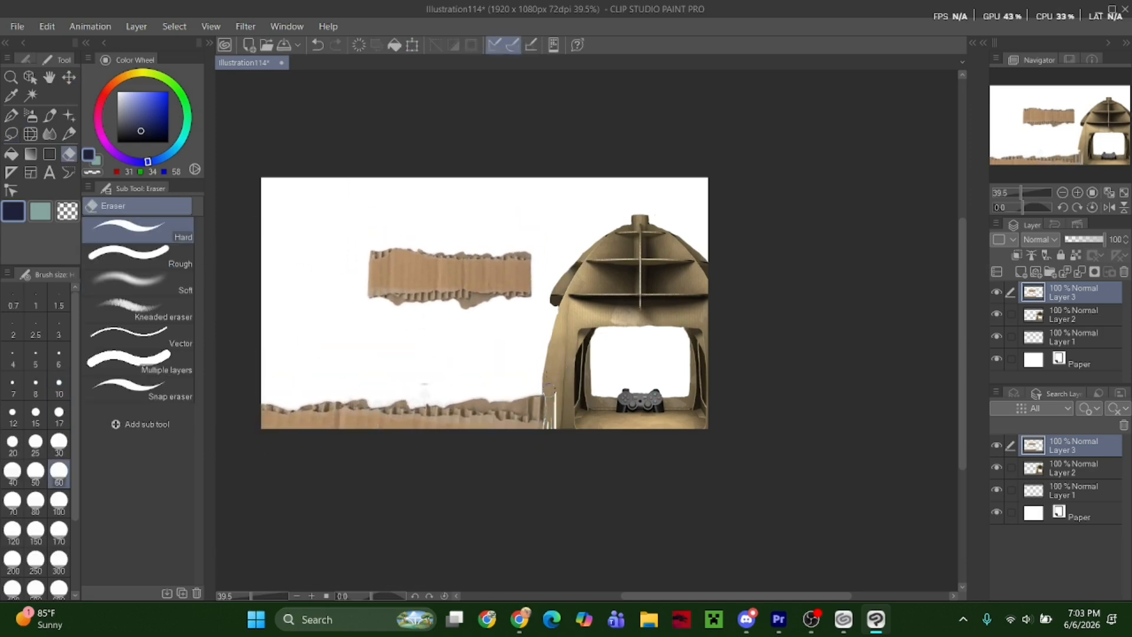
Lasso the upper cardboard strip, enlarge it and place it in the canvas corner above the cardboard frame.
key("m")
left_click(505, 348)
mouse_move(448, 308)
left_mouse_down()
mouse_move(400, 223)
mouse_move(648, 232)
left_mouse_up()
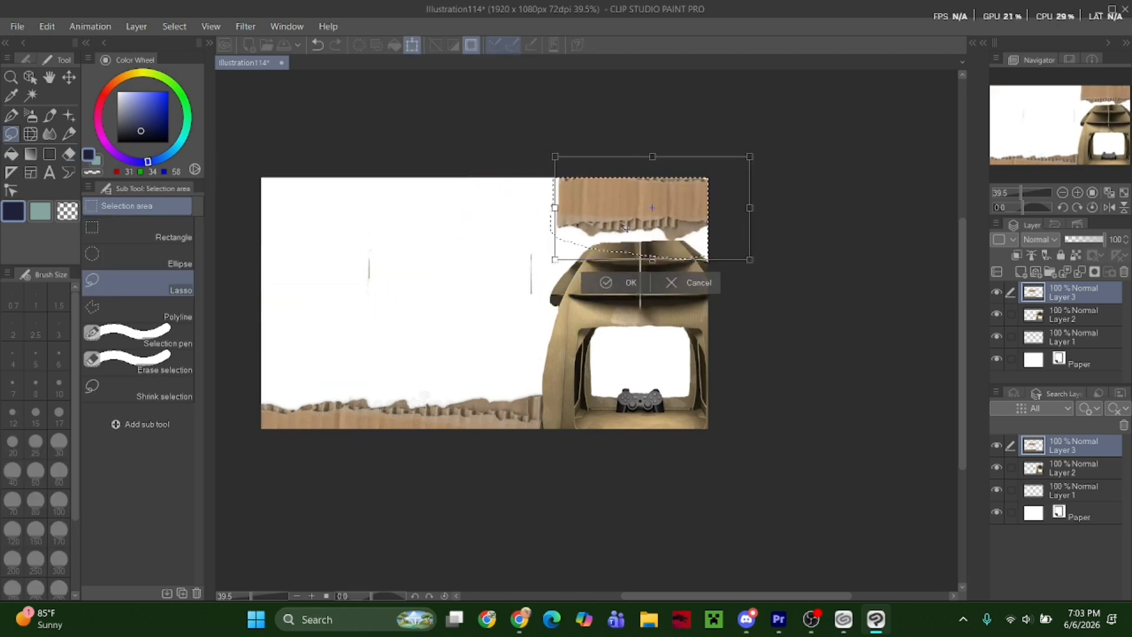
left_click(623, 271)
key("ctrl+d")
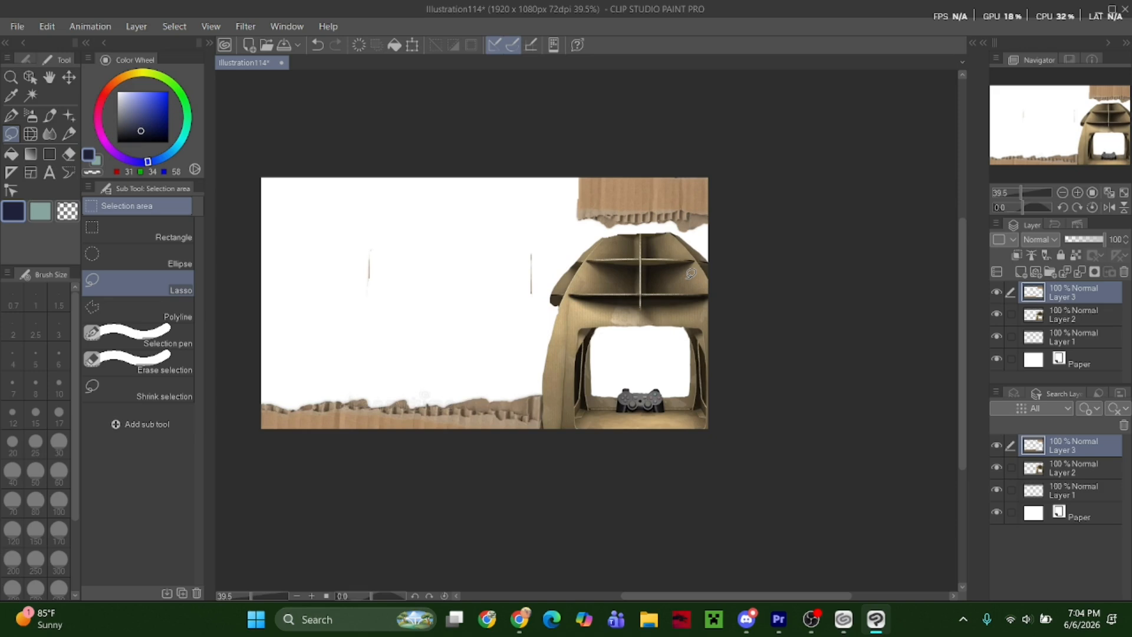
Erase the leftover strip edge marks from the empty canvas area.
key("alt+Tab")
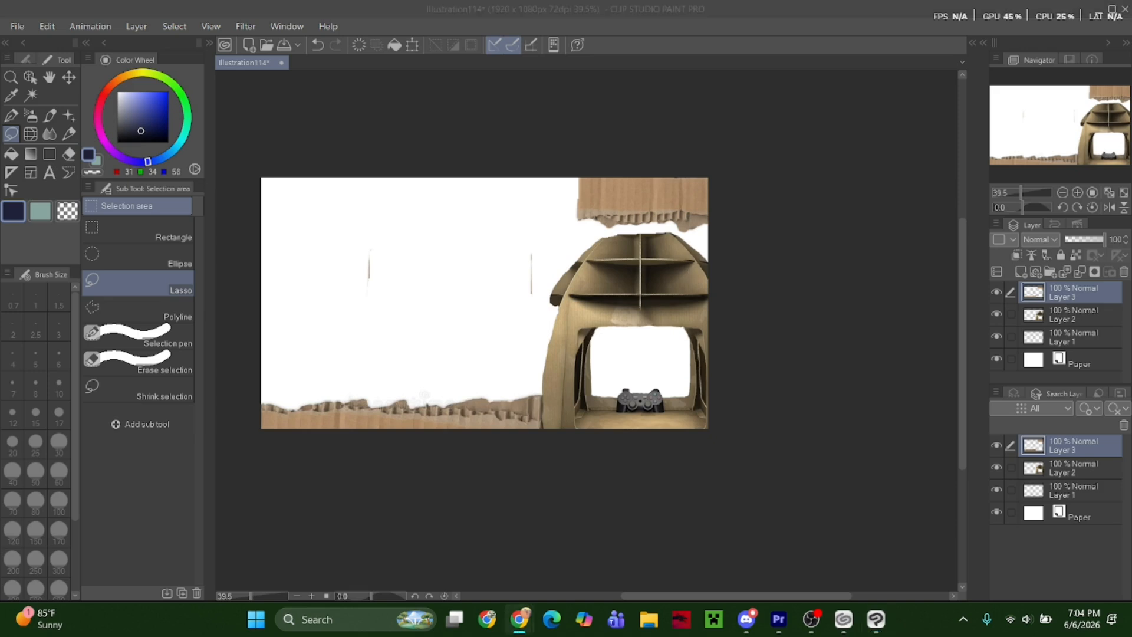
key("e")
left_click_drag(370, 271, 372, 245)
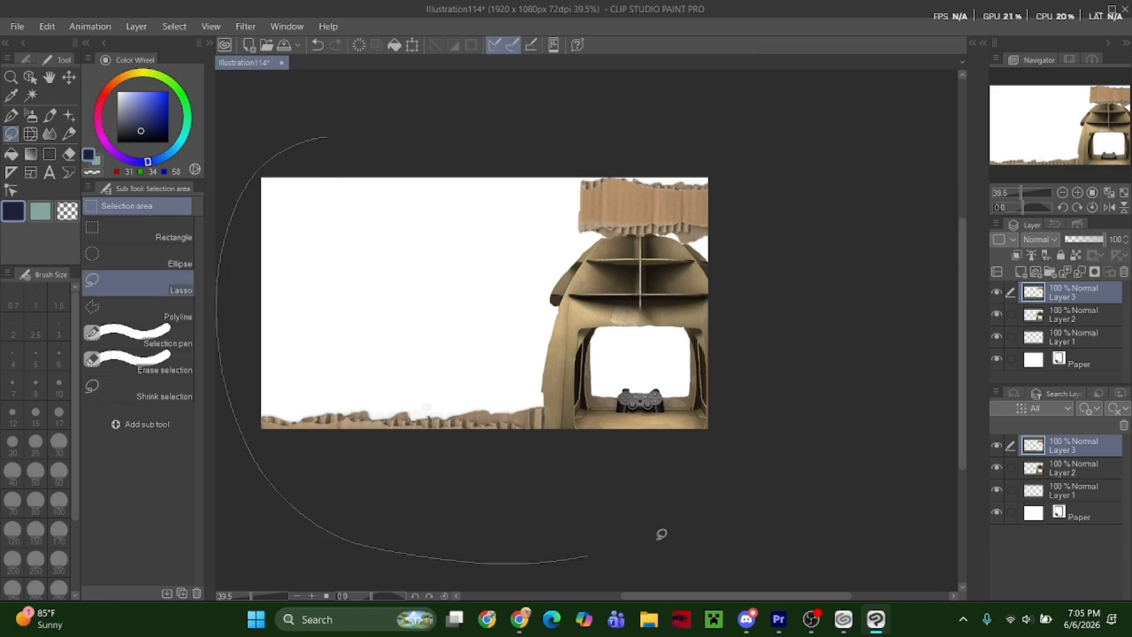
Lasso the whole cardboard strip layer and enlarge and reposition it over the canvas.
left_click_drag(661, 533, 720, 207)
key("ctrl+t")
left_click_drag(628, 333, 635, 336)
left_click_drag(269, 469, 218, 521)
mouse_move(467, 382)
left_mouse_down()
mouse_move(467, 356)
mouse_move(468, 382)
left_mouse_up()
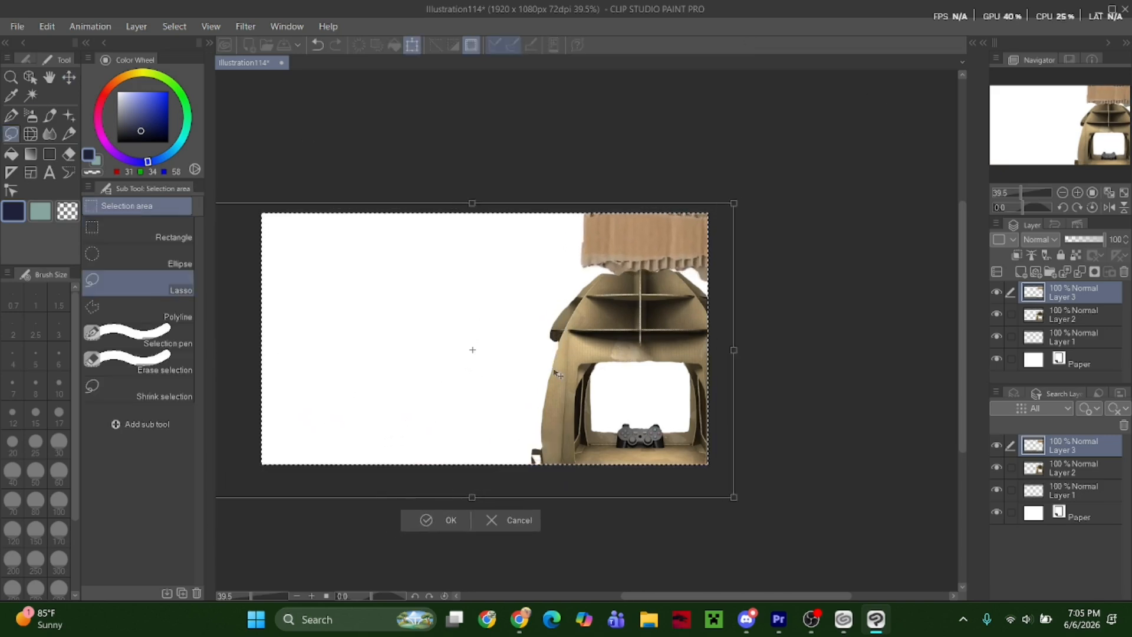
left_click(69, 154)
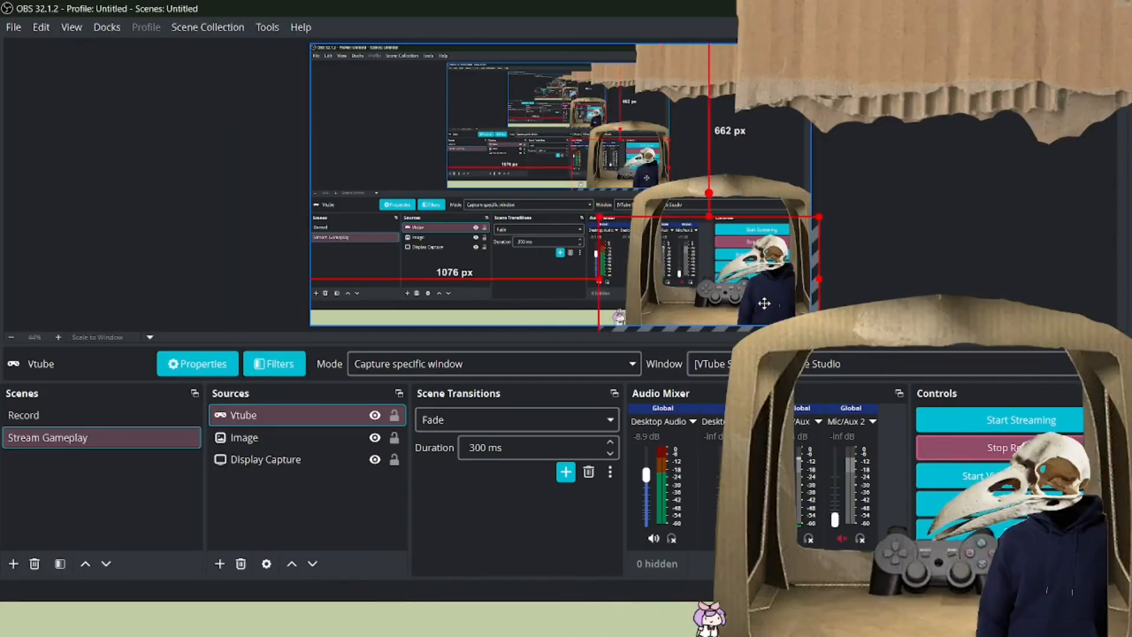
Switch to VTube Studio and position the bird-skull model with the cardboard overlay.
left_click_drag(764, 304, 790, 297)
left_click_drag(625, 210, 566, 179)
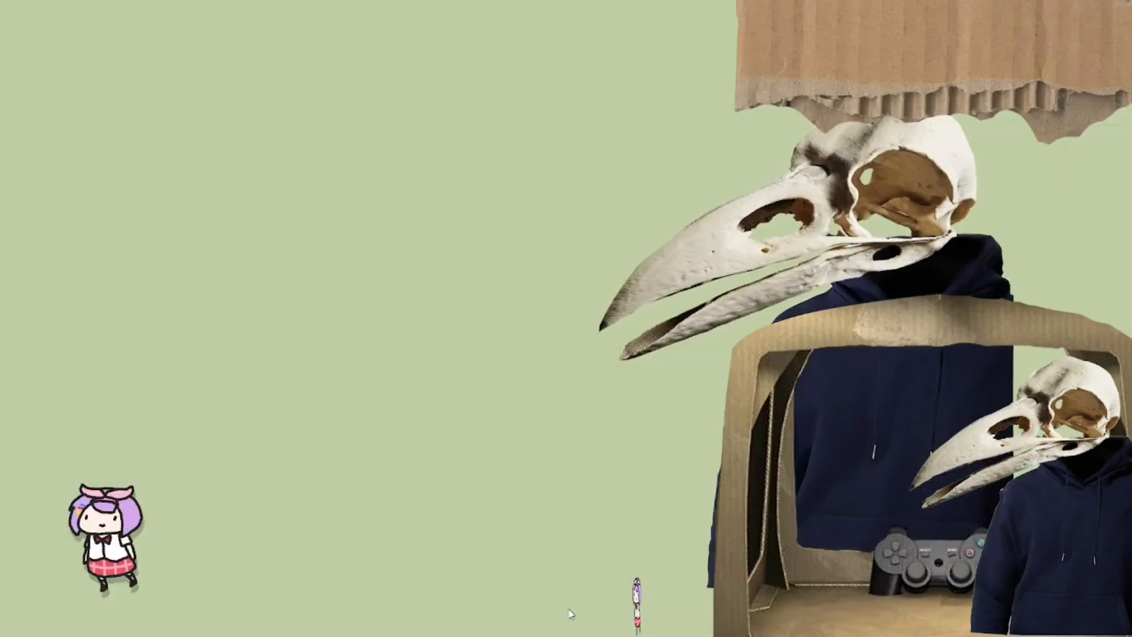
Open the microphone settings and choose Advanced Lipsync (uLipSync) as the lipsync system type.
left_click(31, 283)
scroll(884, 330, "up", 6)
left_click(896, 404)
scroll(837, 265, "down", 3)
left_click(838, 243)
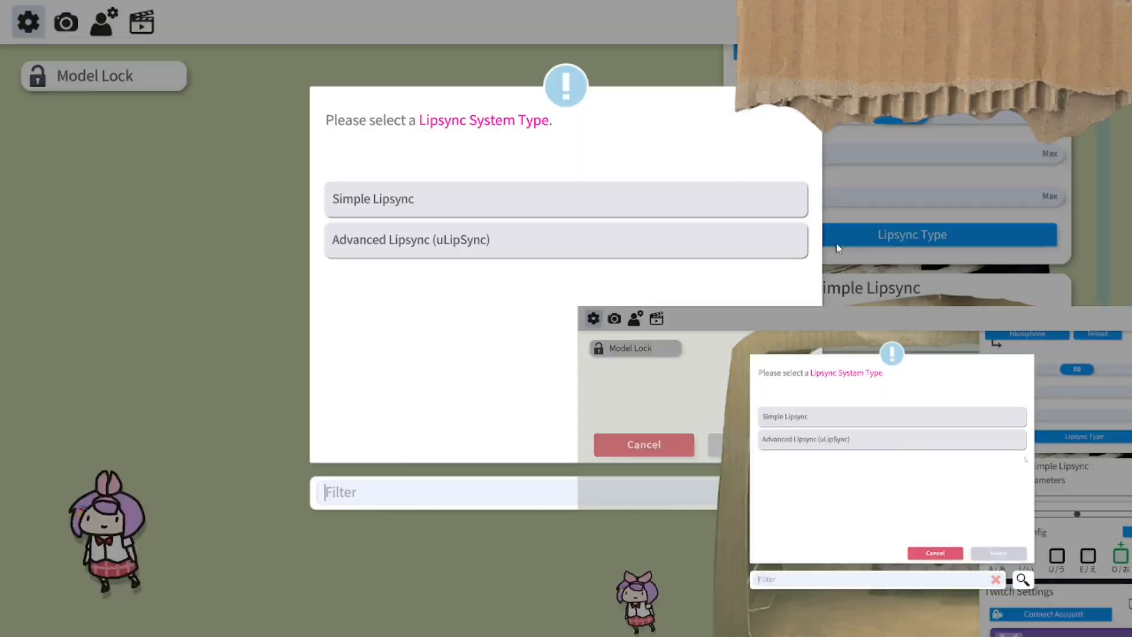
left_click(707, 240)
left_click(756, 446)
Set up the advanced lipsync parameter mappings in the model and confirm replacing the existing ones.
scroll(838, 413, "down", 2)
left_click(826, 527)
left_click(755, 357)
left_click(1032, 432)
Calibrate the VoiceA sound for the advanced lipsync.
scroll(891, 359, "down", 3)
scroll(891, 359, "up", 8)
scroll(885, 353, "down", 5)
left_click_drag(1101, 378, 1073, 354)
left_click(809, 291)
left_click(808, 307)
scroll(855, 338, "down", 3)
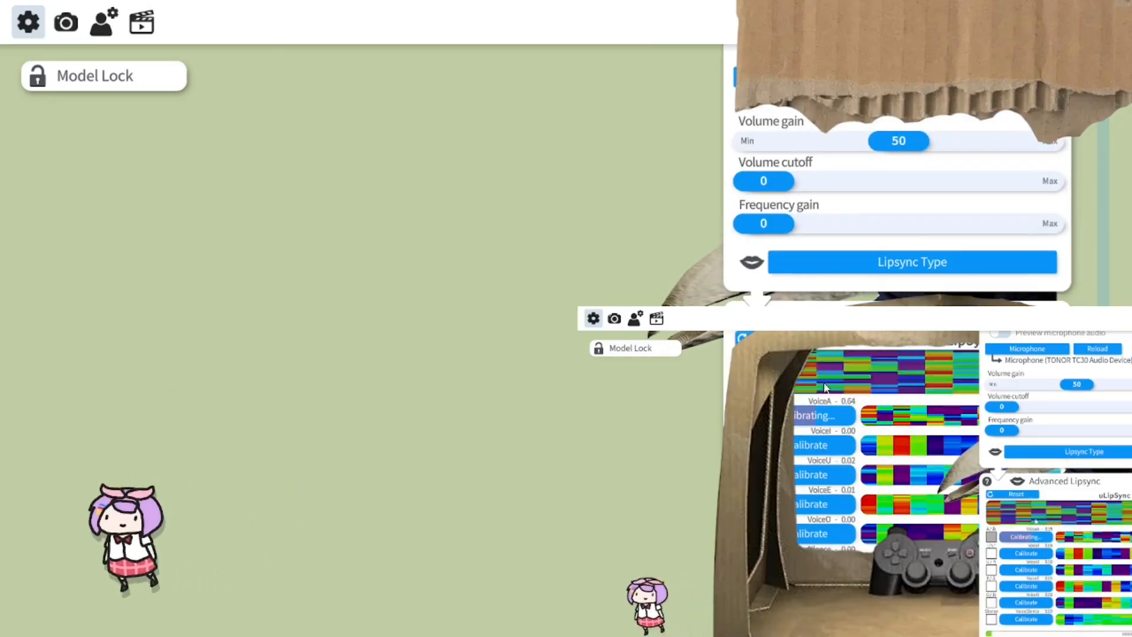
scroll(855, 266, "down", 3)
left_click(864, 482)
left_click(643, 355)
Open the instructions for importing an own model from the model selector.
scroll(856, 266, "up", 6)
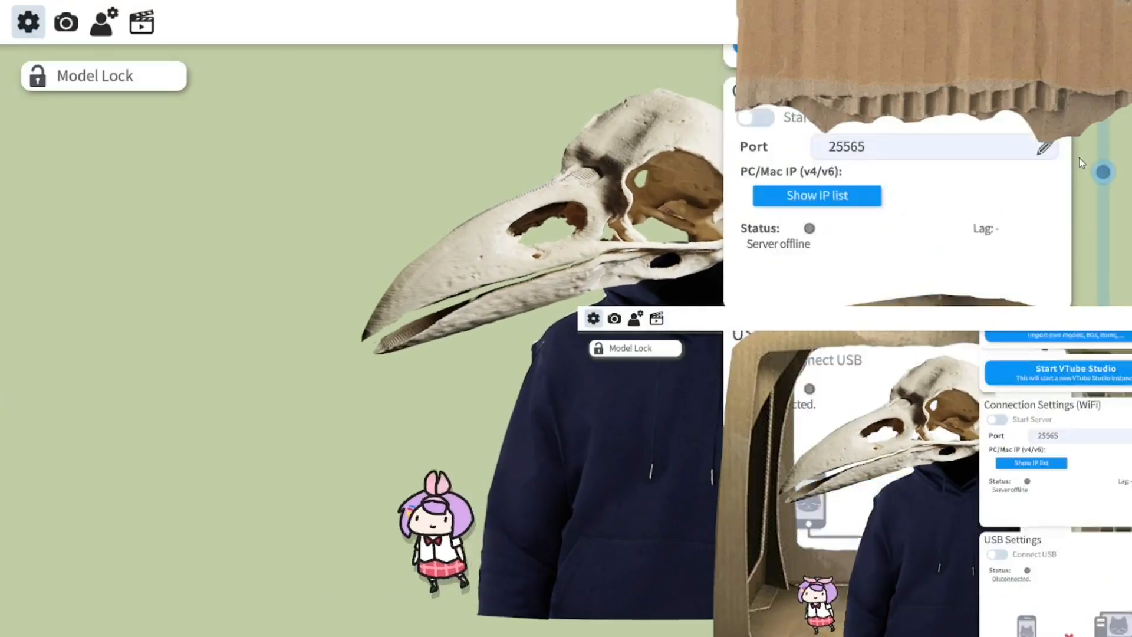
scroll(1081, 164, "up", 5)
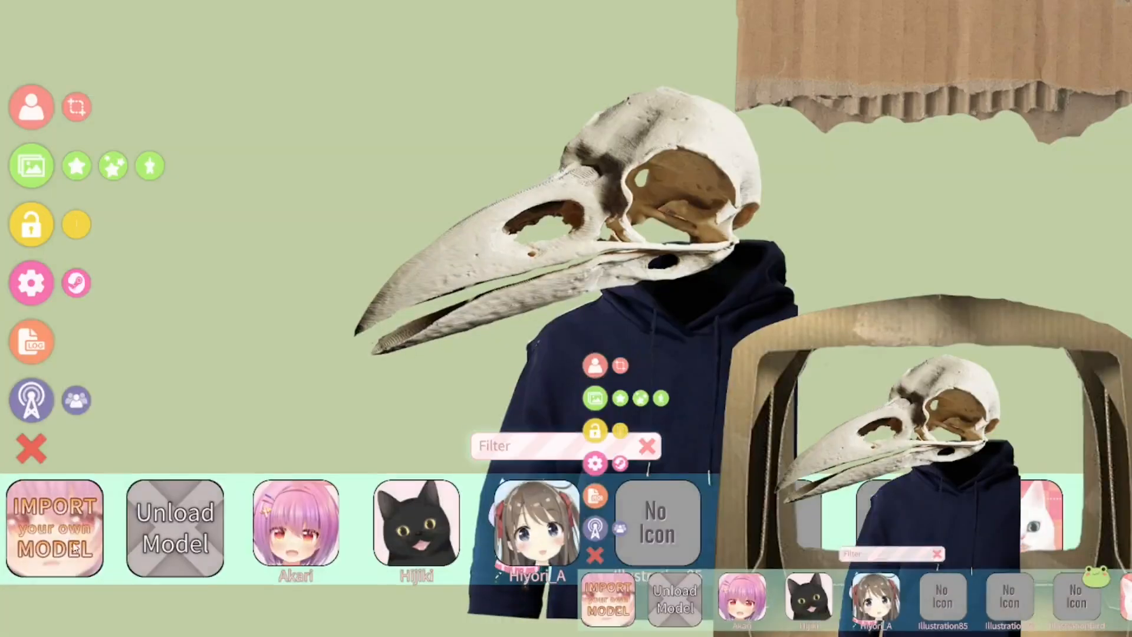
left_click(74, 548)
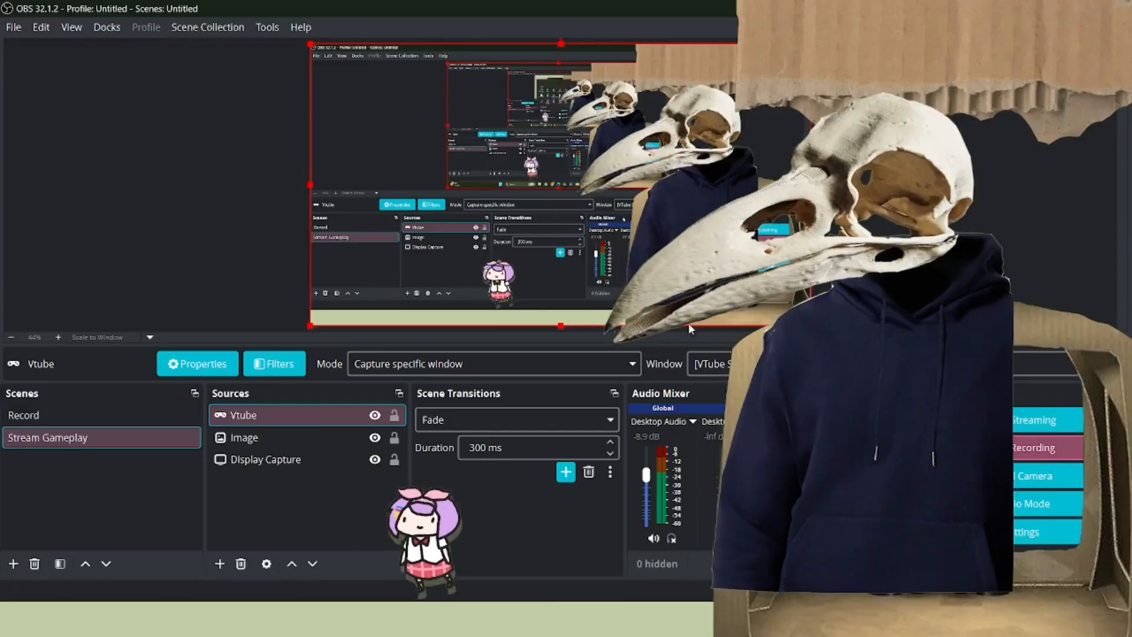
Position the Vtube source over the cardboard frame in the OBS Stream Gameplay scene and return to VTube Studio.
left_click_drag(688, 323, 564, 216)
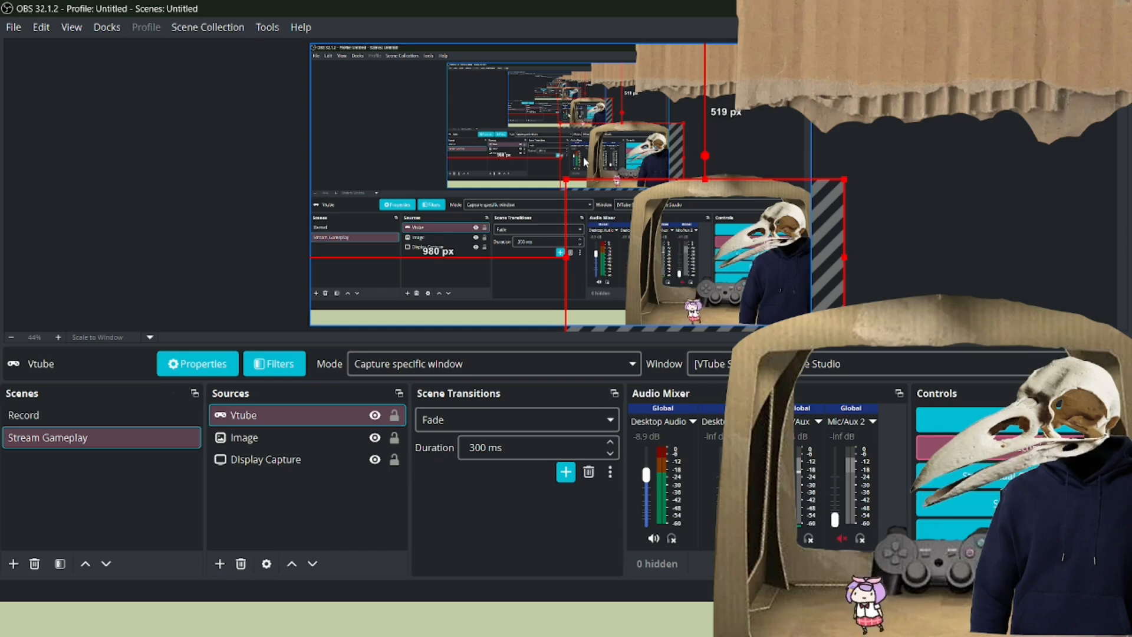
key("alt+Tab")
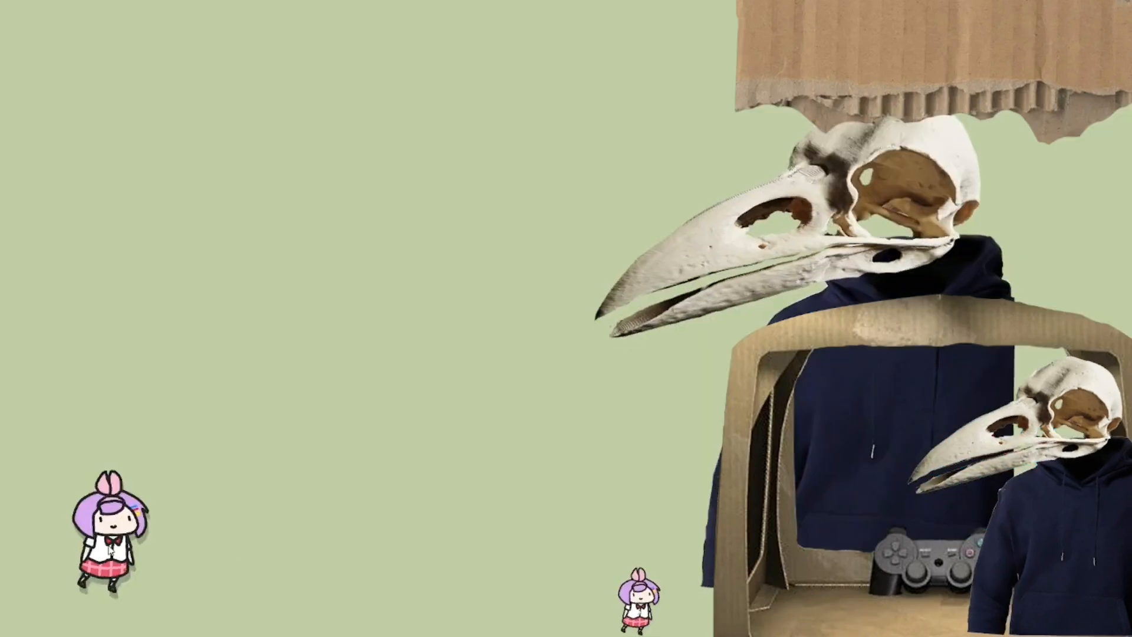
Adjust the slider in the settings and select Advanced Lipsync (uLipSync) again as the lipsync type.
double_click(903, 271)
left_click(36, 281)
scroll(855, 366, "up", 8)
left_click_drag(950, 367, 765, 368)
scroll(796, 396, "down", 3)
left_click(885, 233)
left_click(708, 240)
left_click(756, 442)
Apply the voice-based lipsync setup to the model again and accept the new parameter mappings.
scroll(826, 437, "down", 3)
left_click(852, 526)
left_click(753, 360)
left_click(1032, 433)
Leave the settings and open the import dialog naming the Live2DModels folder for custom models.
scroll(914, 153, "down", 3)
scroll(826, 236, "up", 2)
left_click(794, 247)
left_click(1032, 370)
scroll(929, 247, "up", 7)
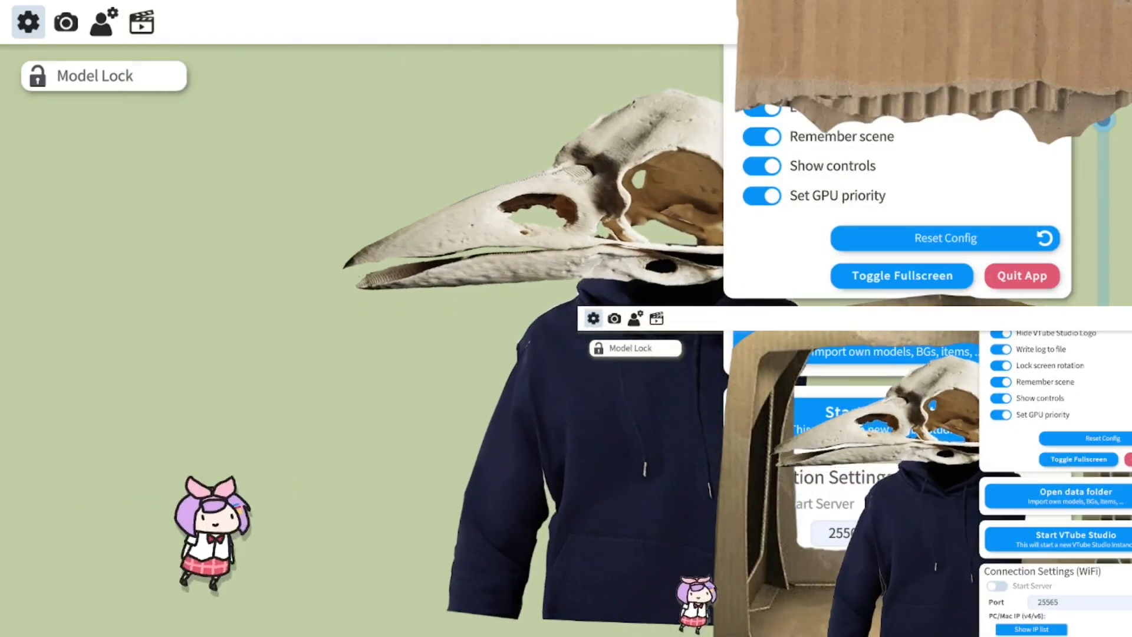
double_click(300, 161)
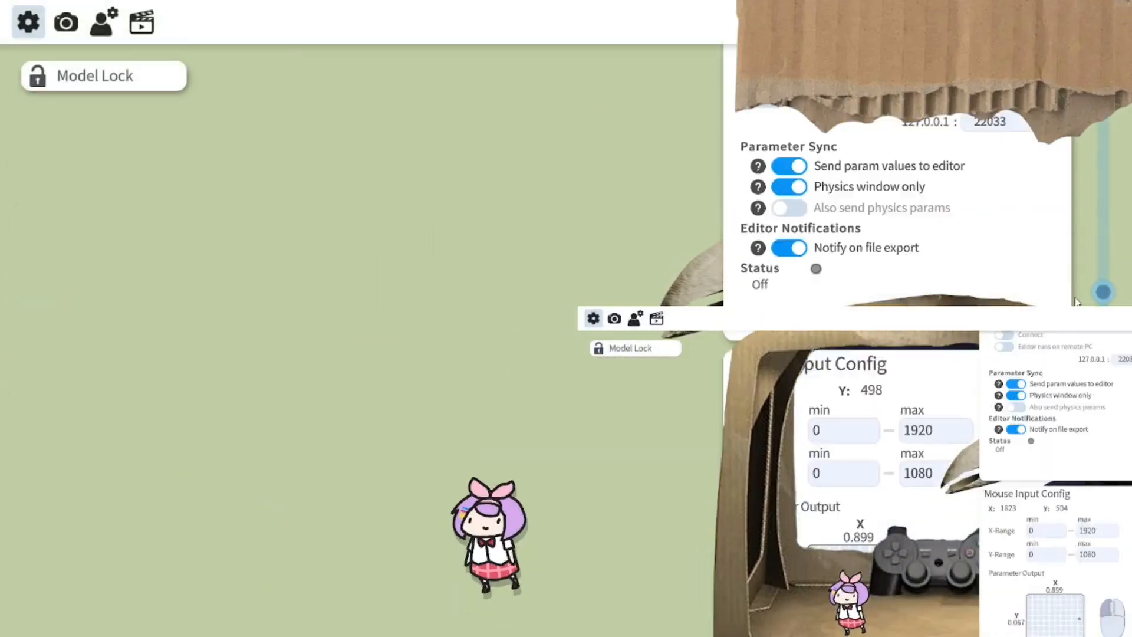
Calibrate the voice sounds of the advanced lipsync and start setting up its voice parameters in the model.
scroll(881, 270, "down", 5)
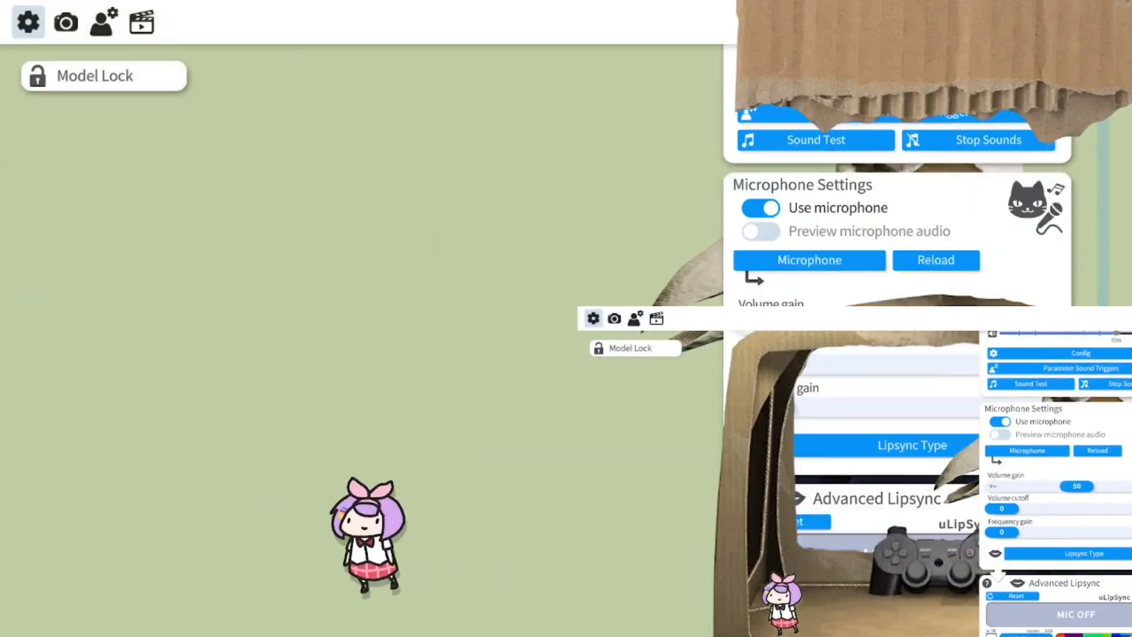
scroll(881, 270, "down", 1)
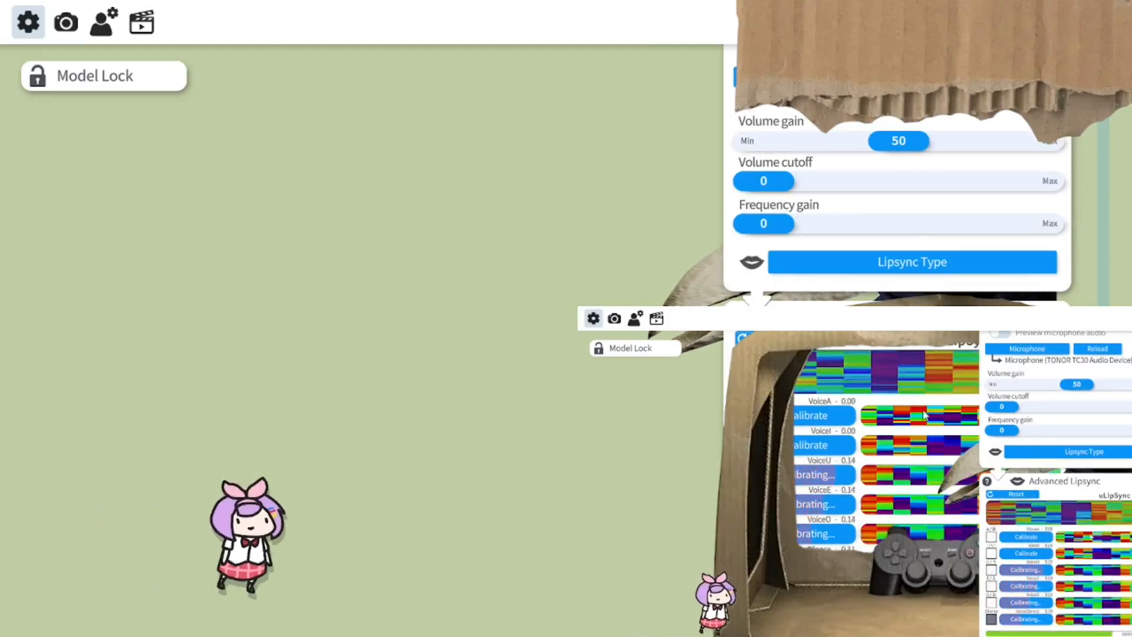
scroll(905, 382, "down", 3)
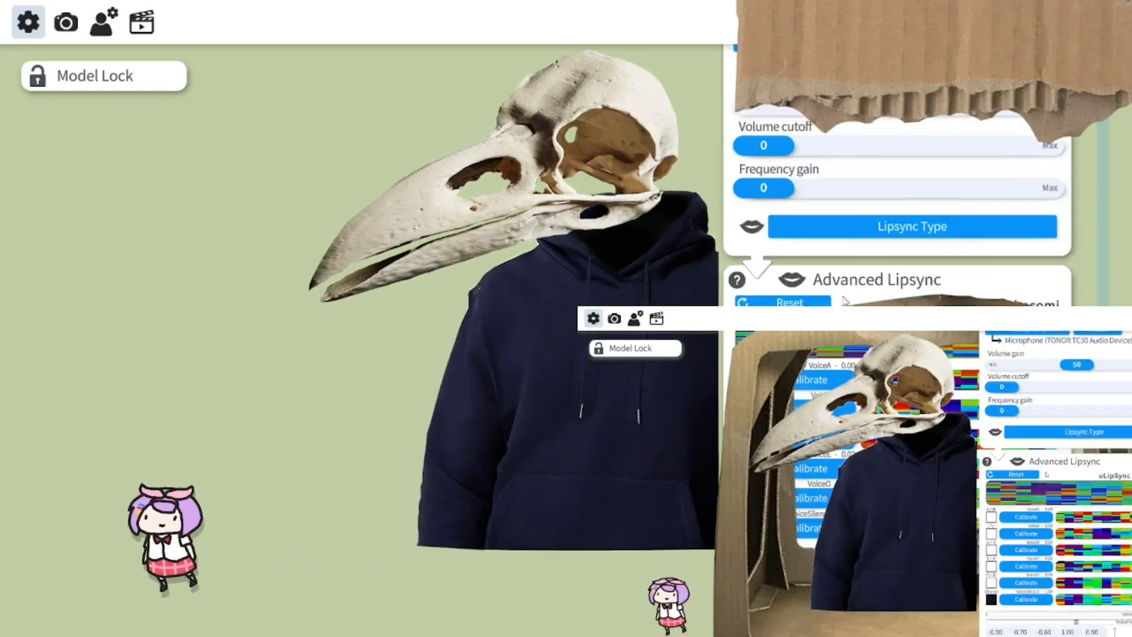
left_click(897, 266)
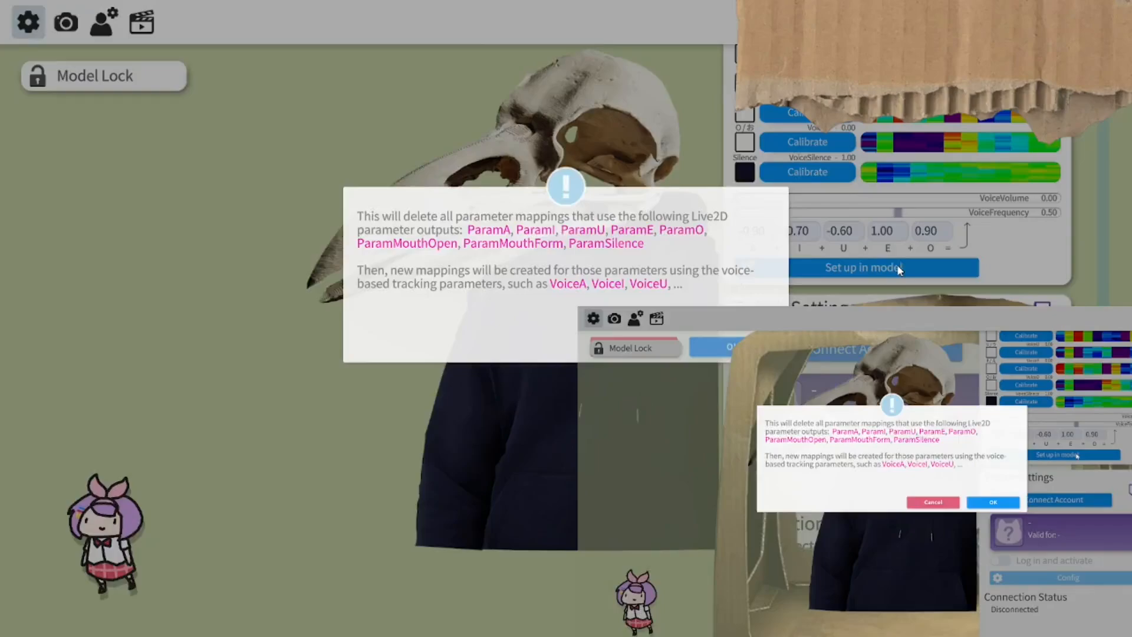